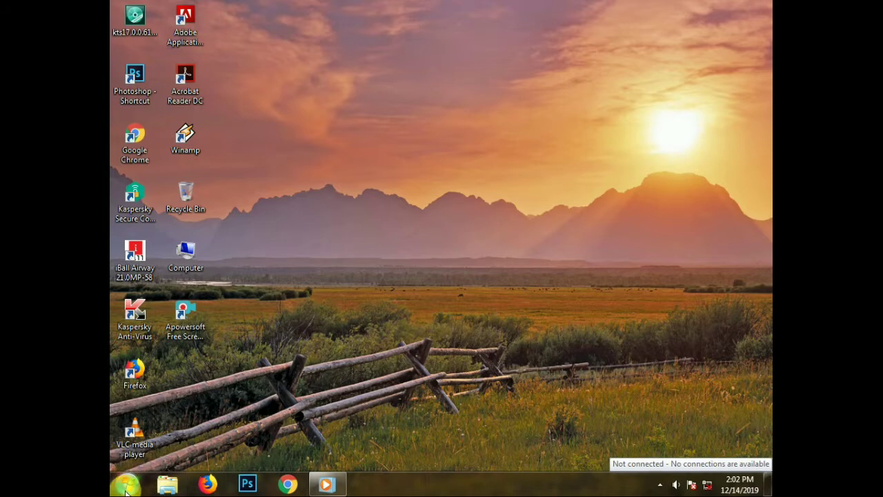
Refresh the desktop.
click(125, 486)
click(522, 16)
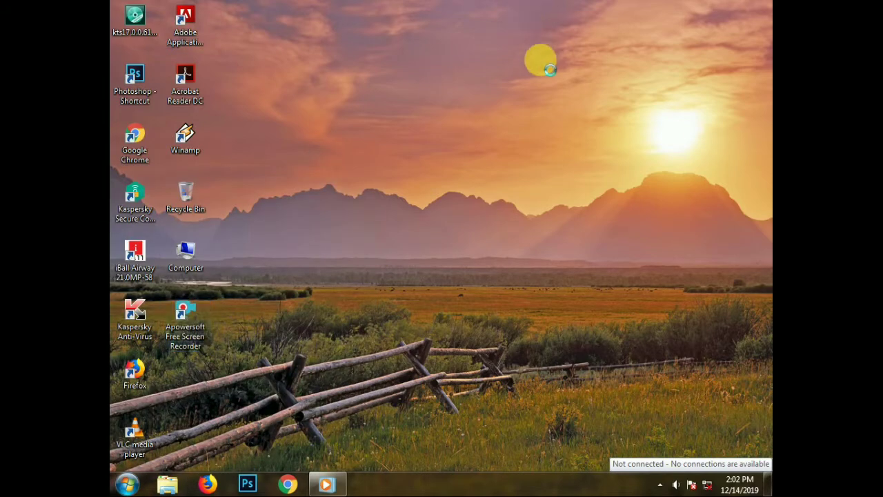
click(592, 51)
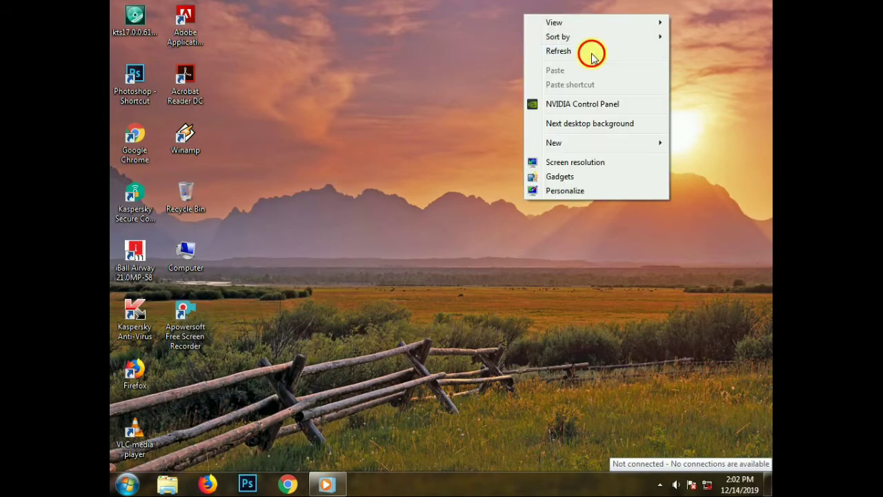
Open the SoftwareDistribution folder inside the Windows folder on Local Disk (C:).
click(201, 268)
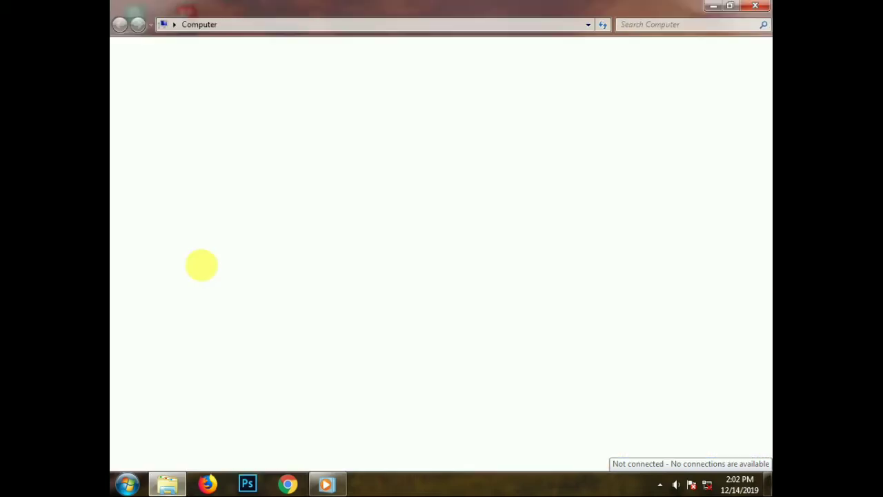
click(301, 103)
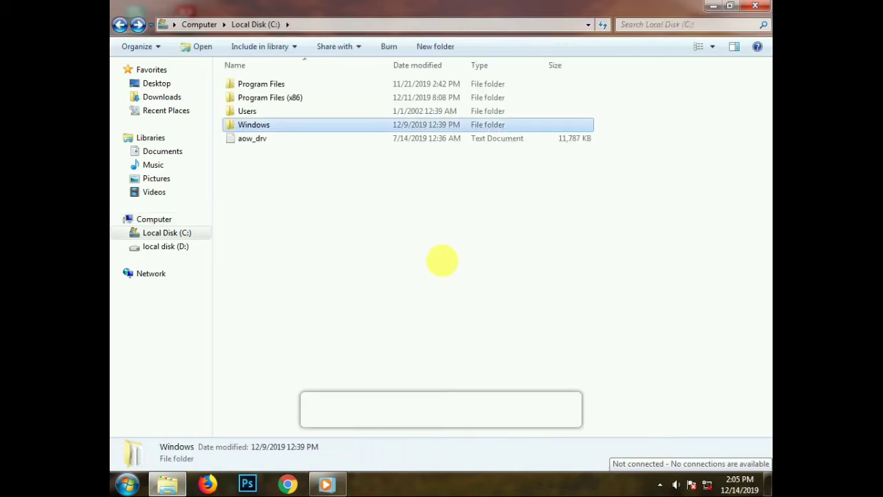
double_click(329, 128)
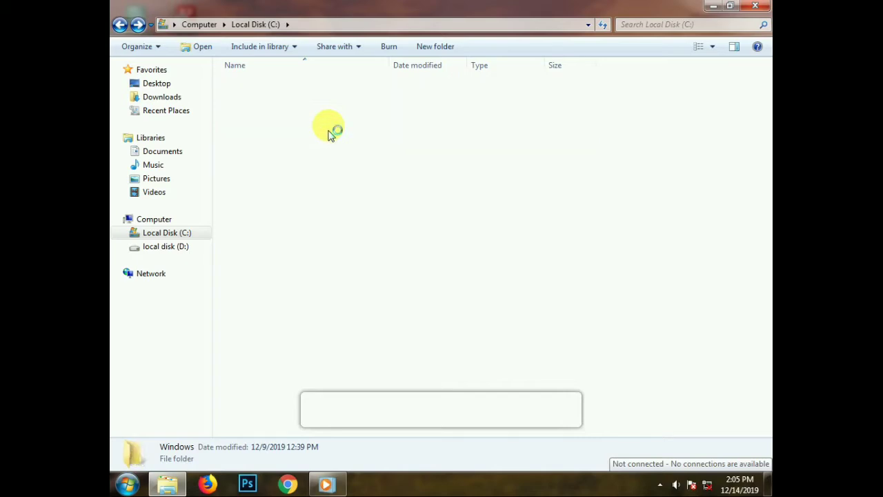
scroll(310, 178, down, 5)
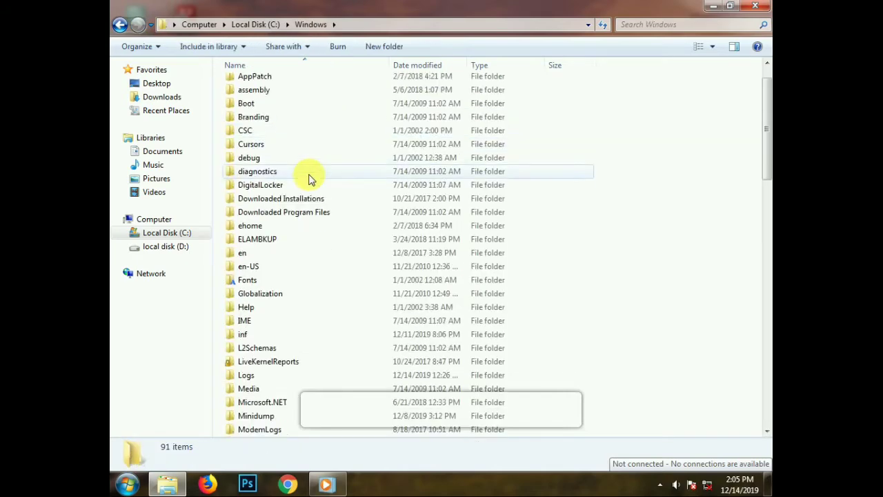
scroll(310, 177, down, 9)
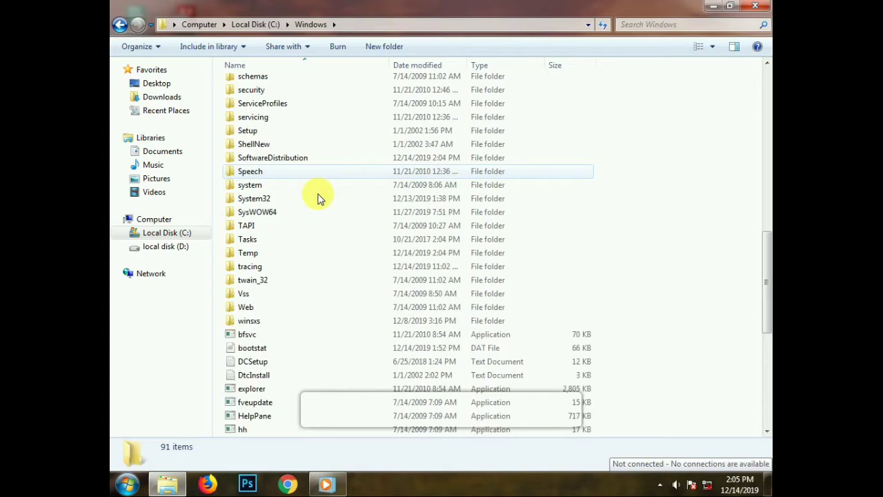
click(346, 160)
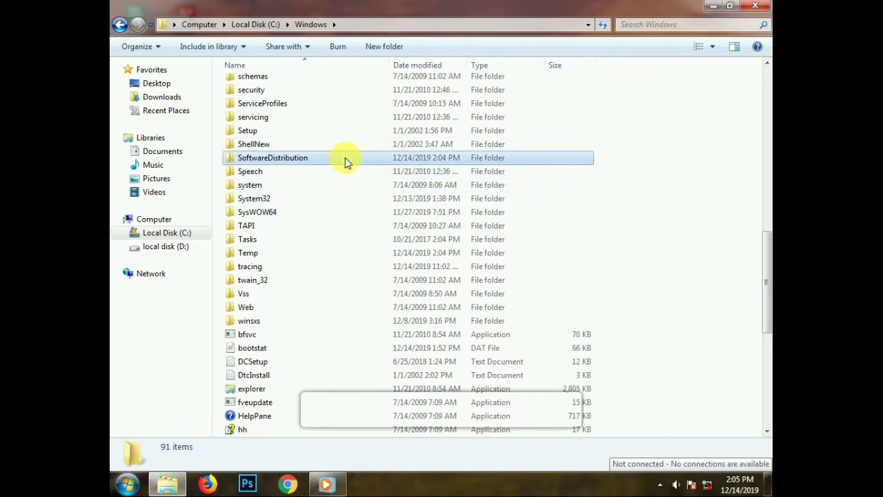
double_click(345, 157)
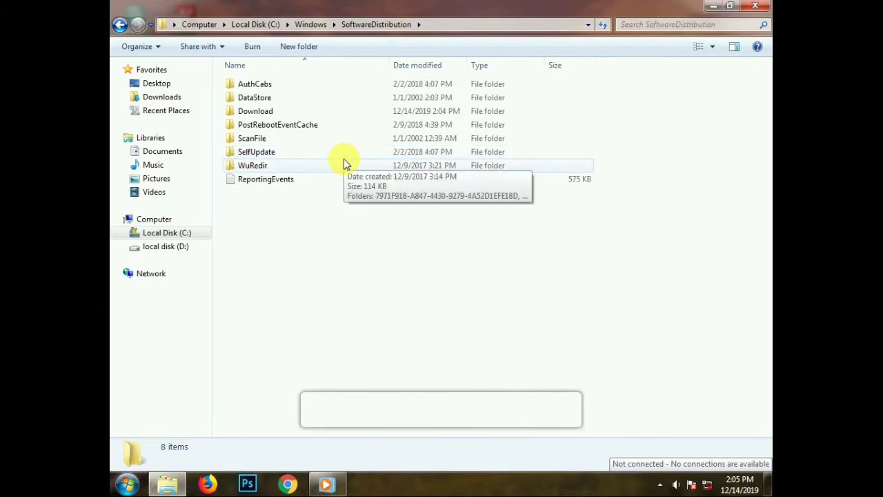
Check the contents of the Download folder in SoftwareDistribution and move that folder to the Recycle Bin.
double_click(341, 114)
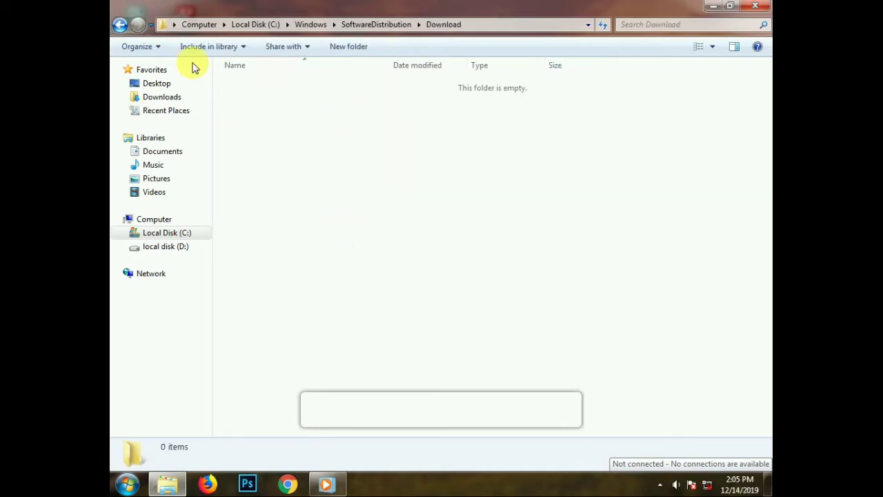
key(BackSpace)
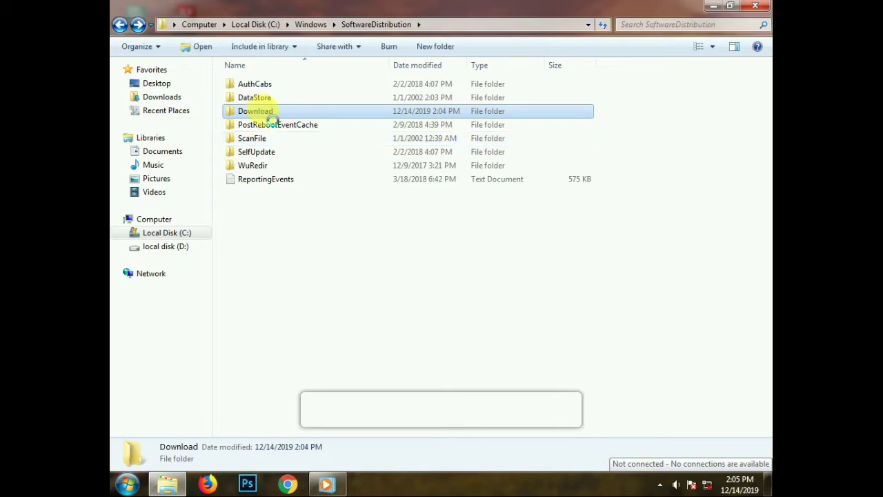
right_click(273, 119)
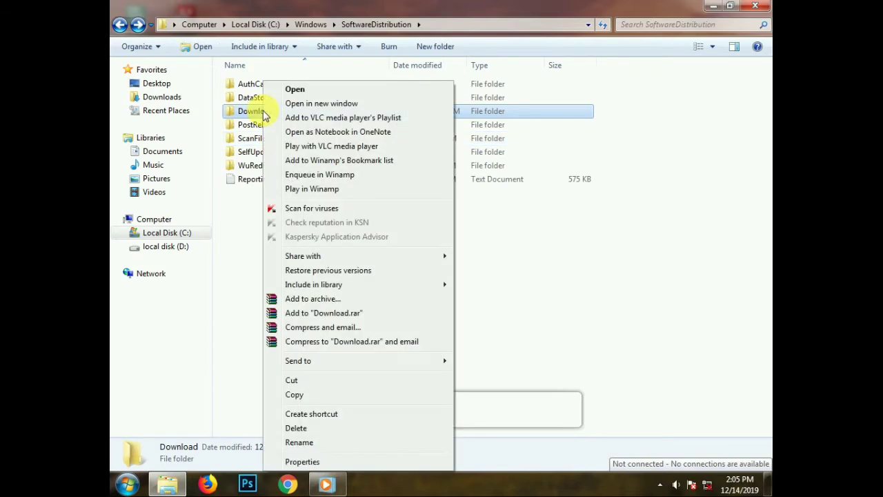
click(310, 432)
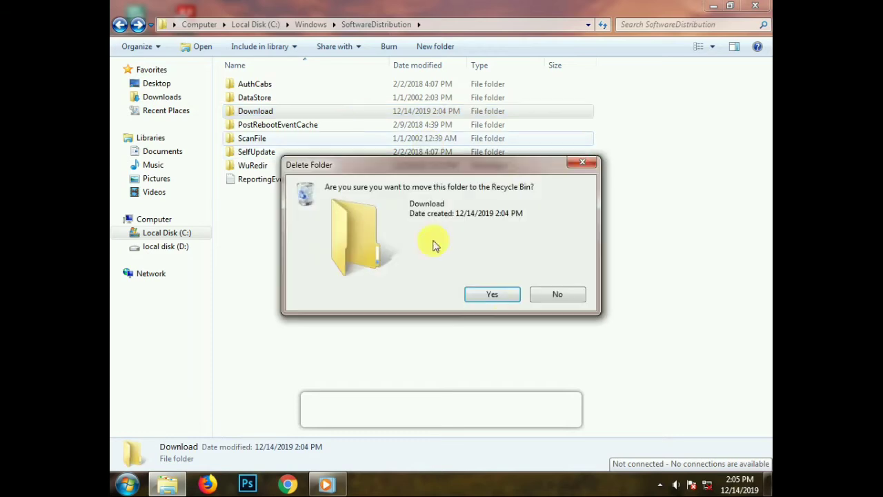
click(490, 296)
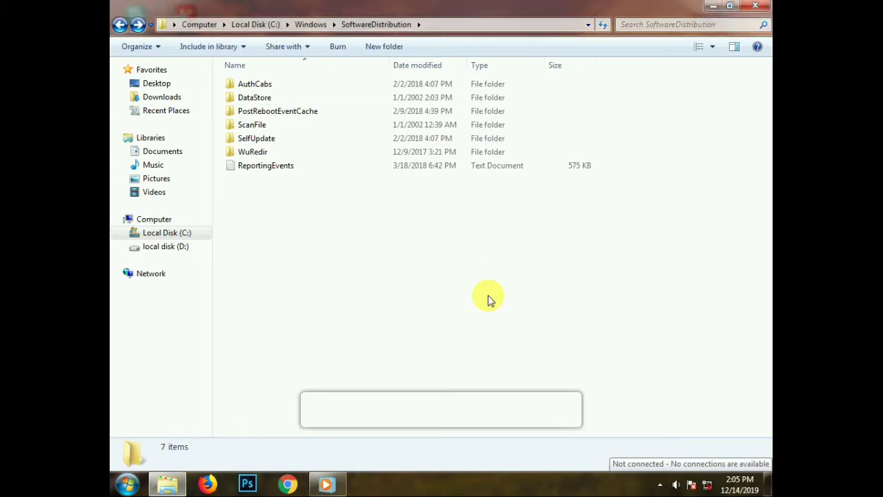
Return to the Windows folder and open its System32 folder.
click(120, 25)
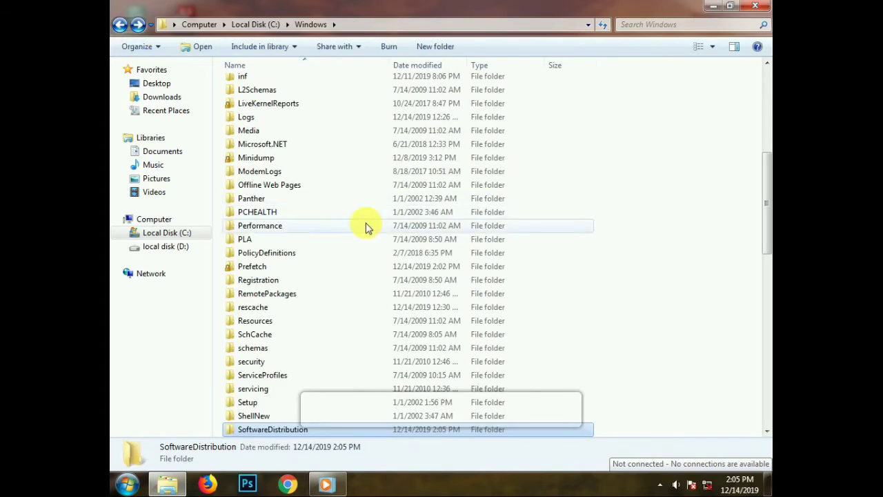
scroll(366, 228, down, 2)
scroll(367, 232, down, 4)
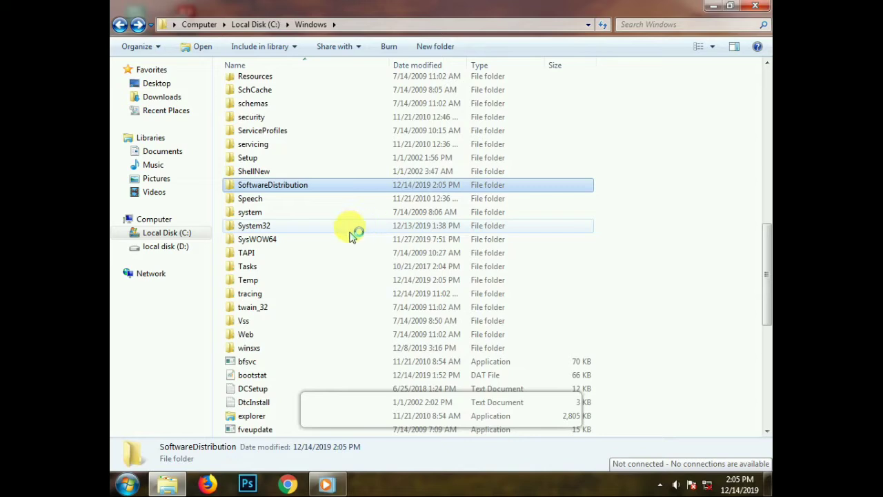
click(283, 230)
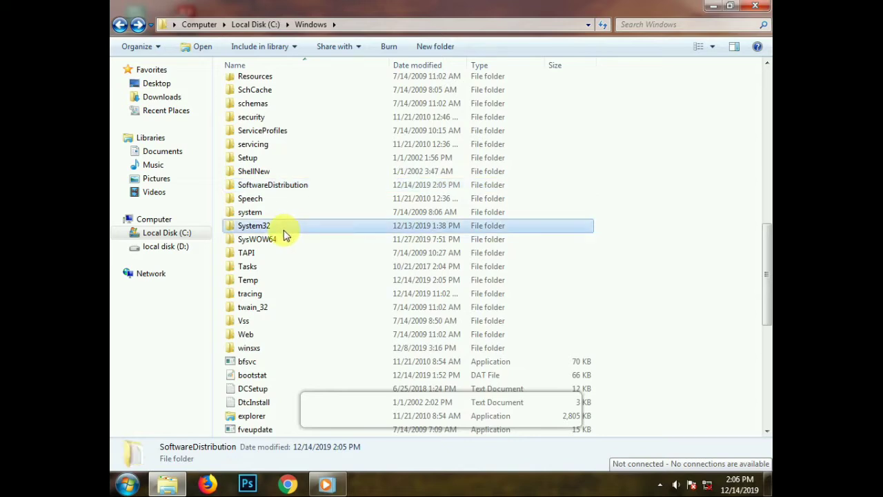
double_click(285, 234)
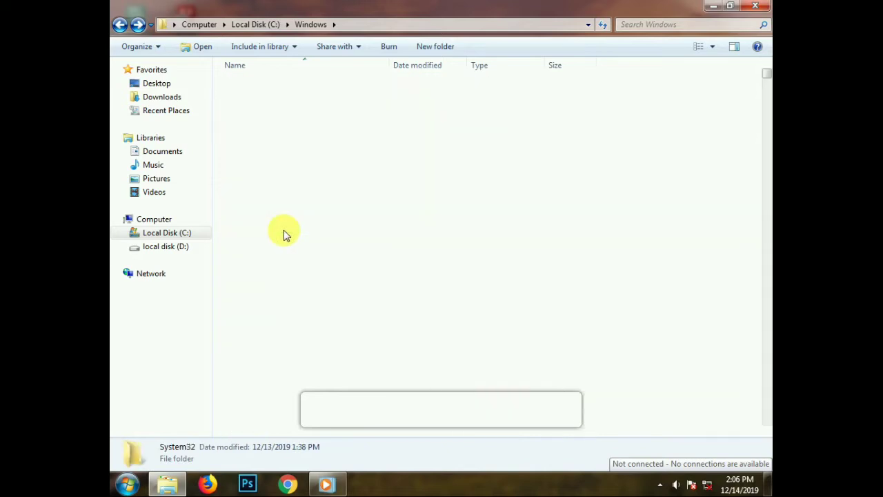
click(118, 27)
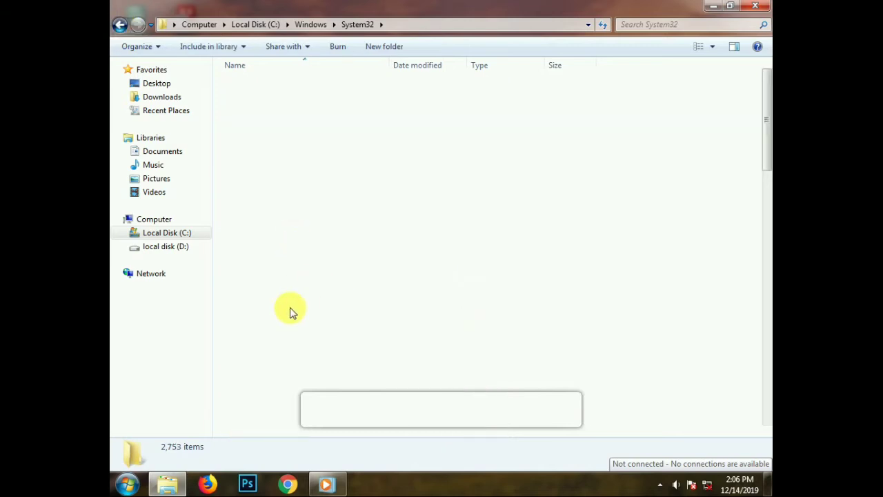
Find the services Microsoft Common Console Document in System32 and open it.
scroll(283, 290, down, 7)
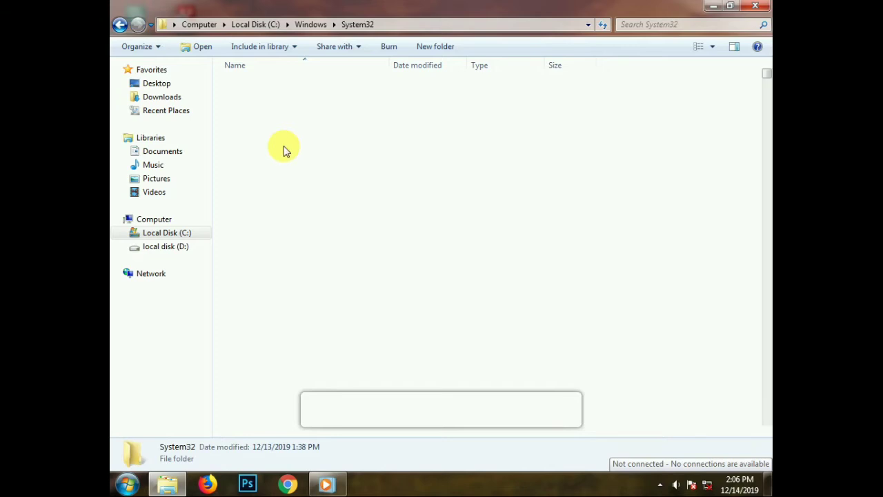
scroll(454, 182, down, 4)
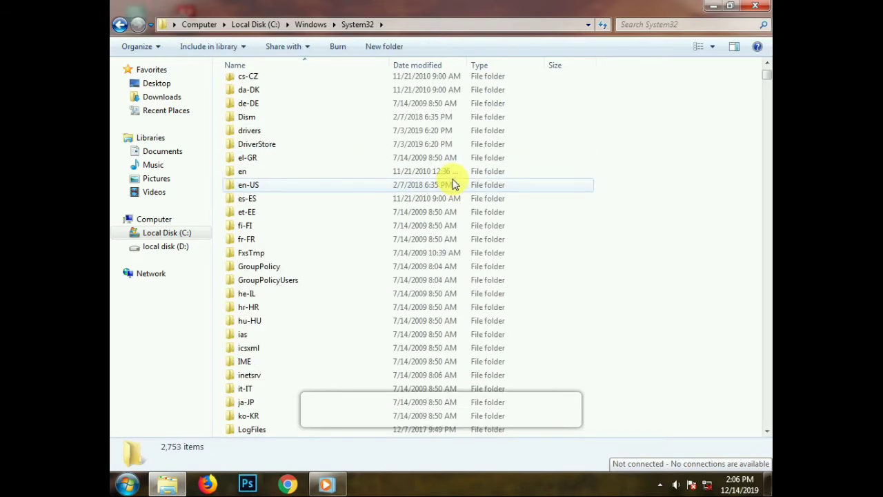
scroll(453, 183, down, 13)
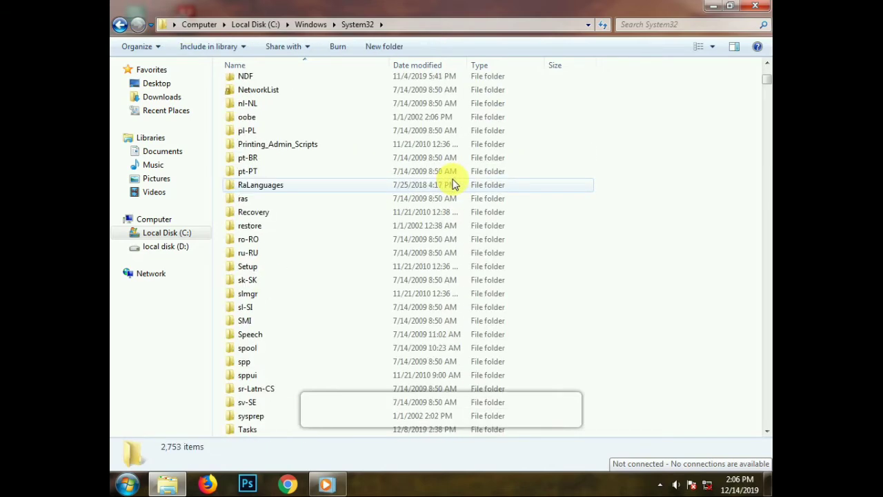
scroll(453, 182, down, 7)
scroll(453, 184, down, 7)
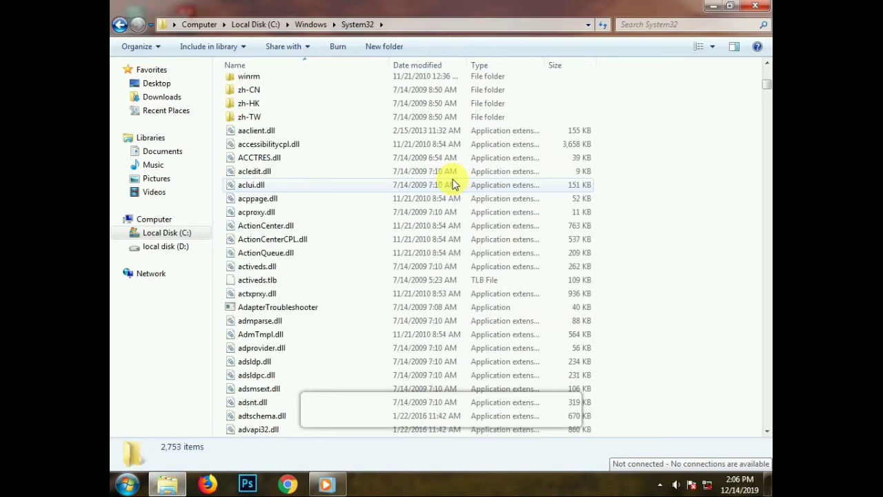
scroll(453, 184, down, 11)
scroll(454, 185, down, 6)
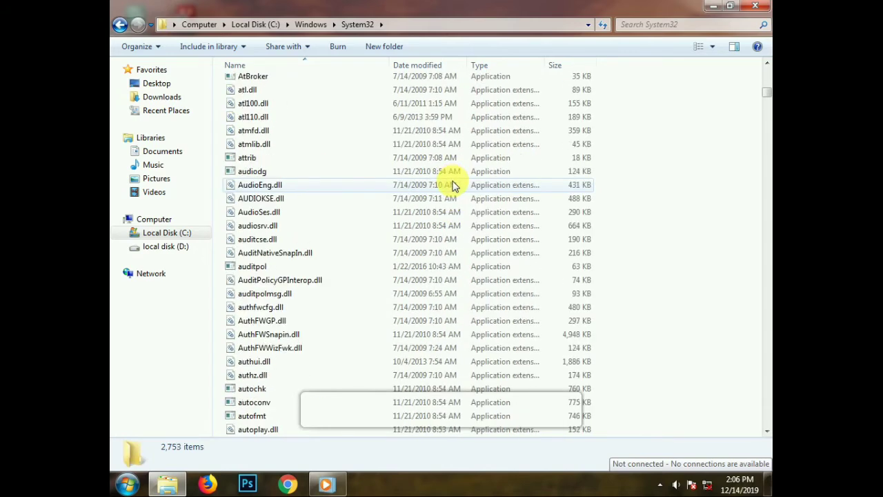
drag(767, 92, 768, 357)
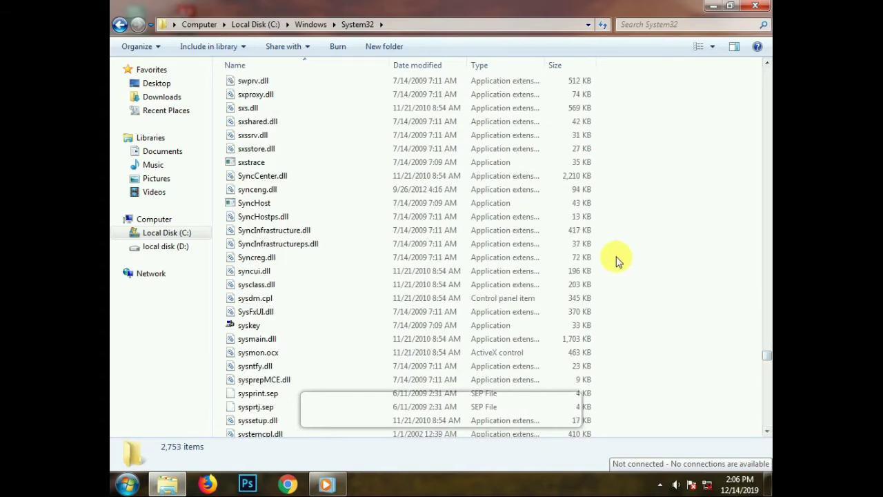
scroll(614, 262, down, 1)
scroll(615, 263, down, 6)
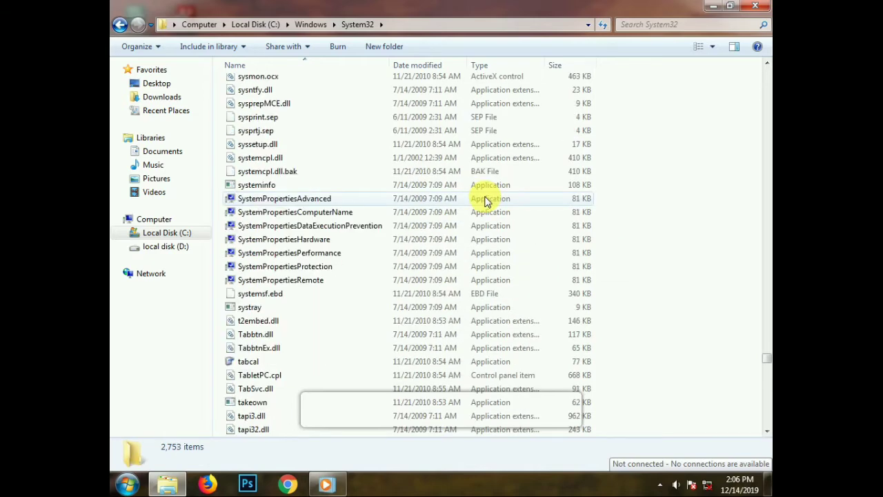
scroll(486, 200, down, 1)
scroll(486, 200, down, 2)
scroll(486, 200, up, 3)
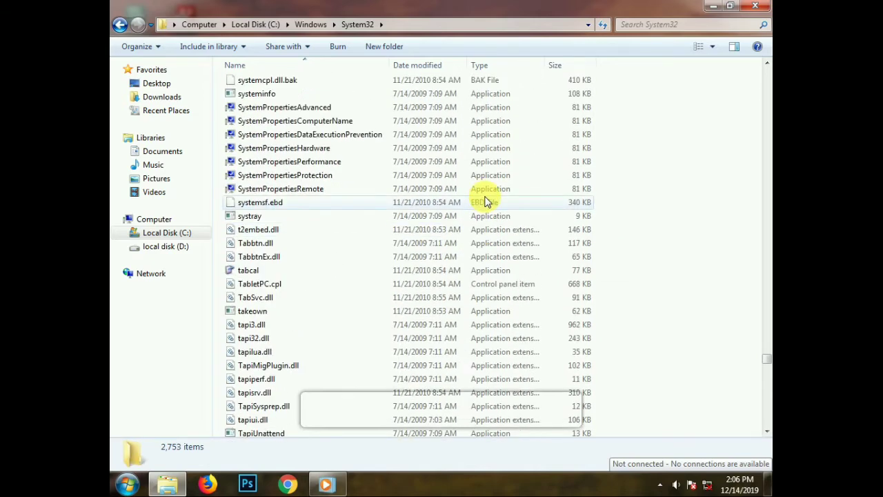
scroll(487, 201, up, 4)
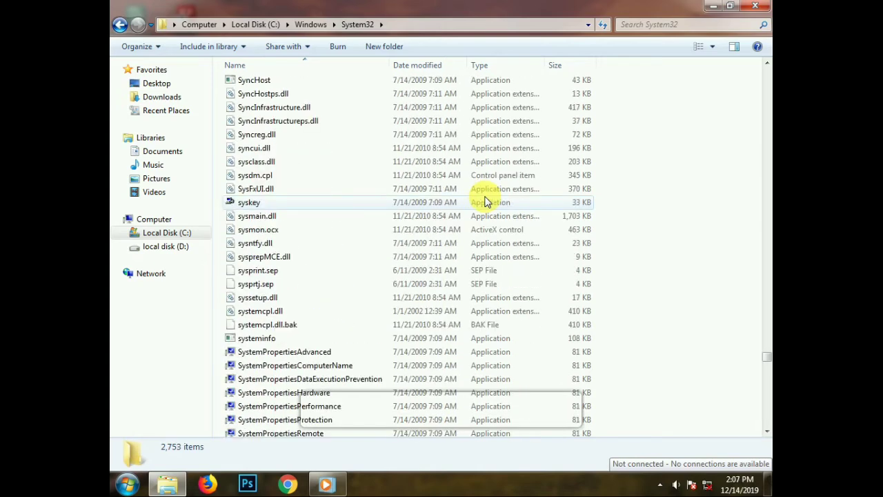
scroll(282, 355, up, 20)
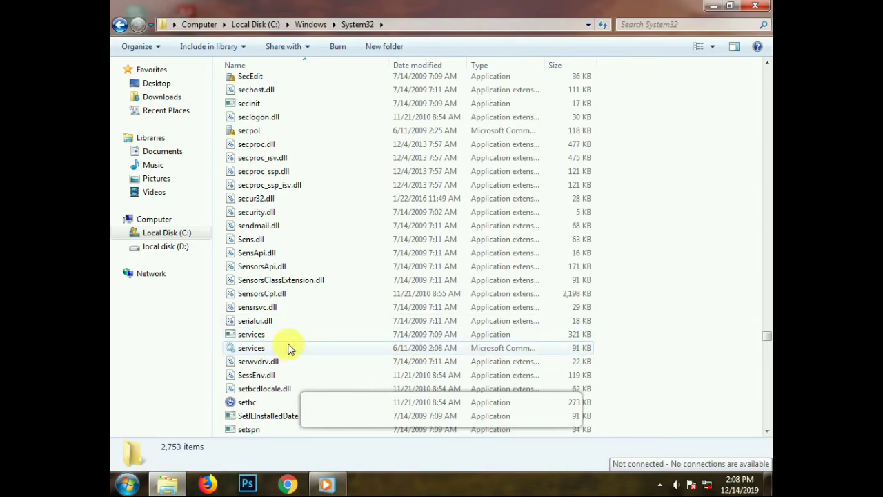
click(288, 352)
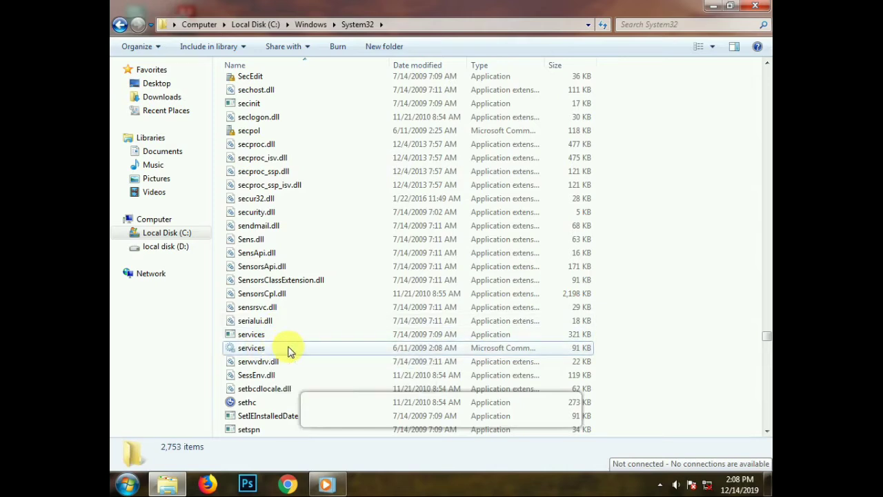
double_click(289, 352)
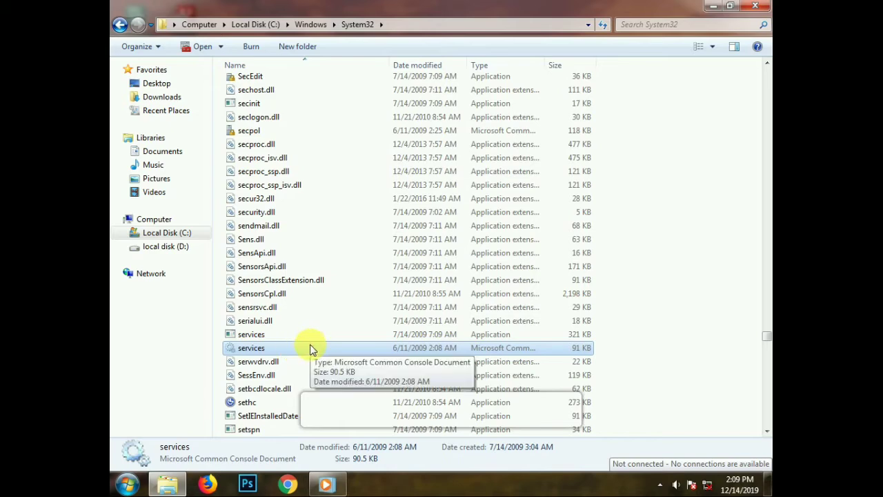
double_click(310, 348)
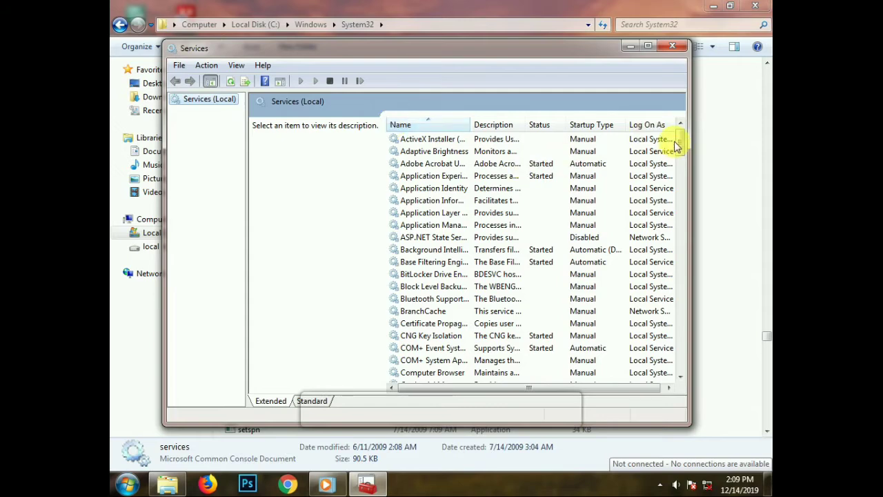
Open the properties of the Windows Update service.
drag(679, 153, 676, 383)
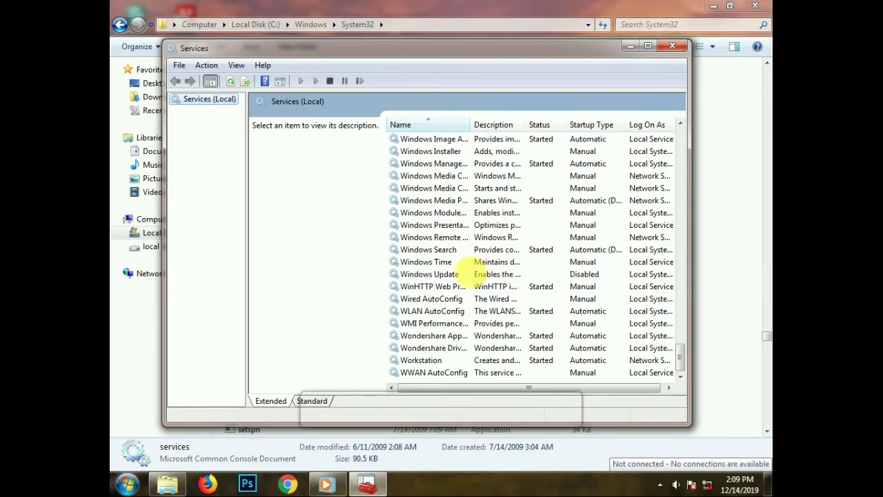
click(473, 276)
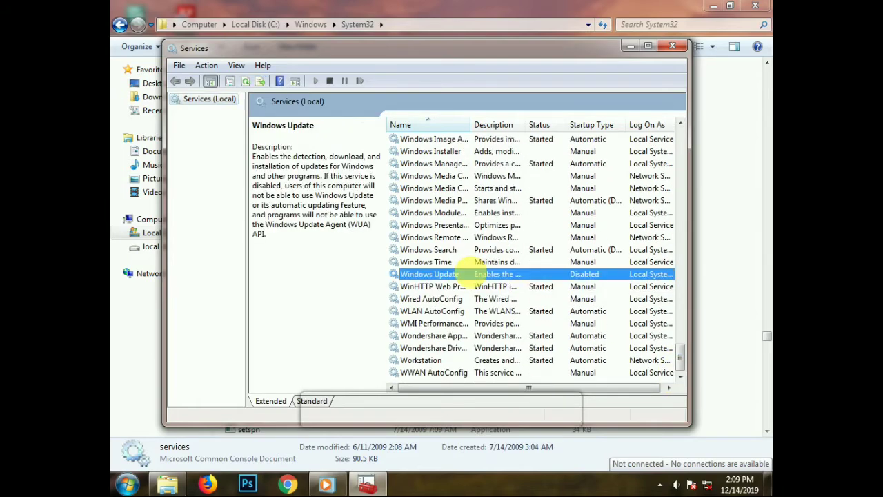
double_click(472, 275)
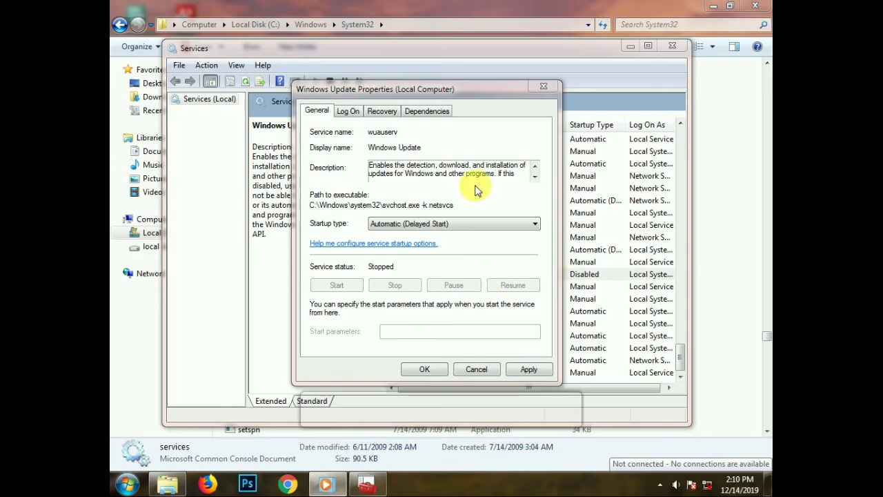
Set the Windows Update service's startup type to Disabled, apply the change, and close the Services and System32 windows.
click(452, 227)
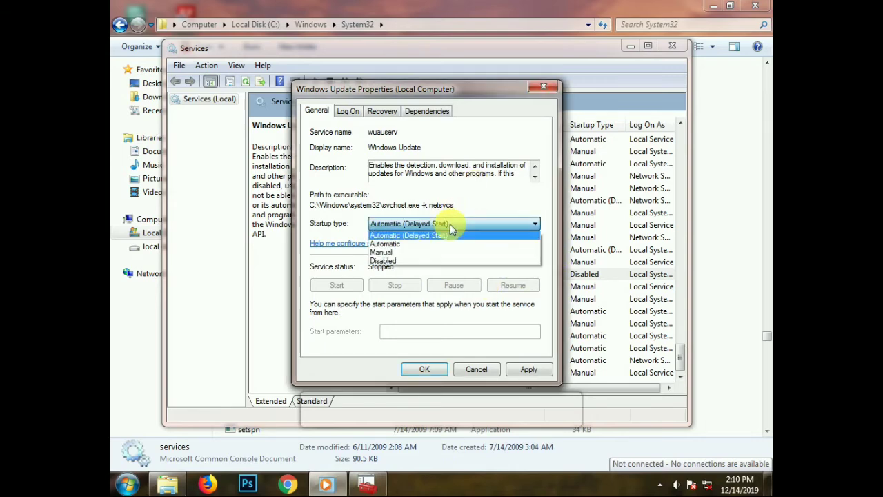
click(442, 261)
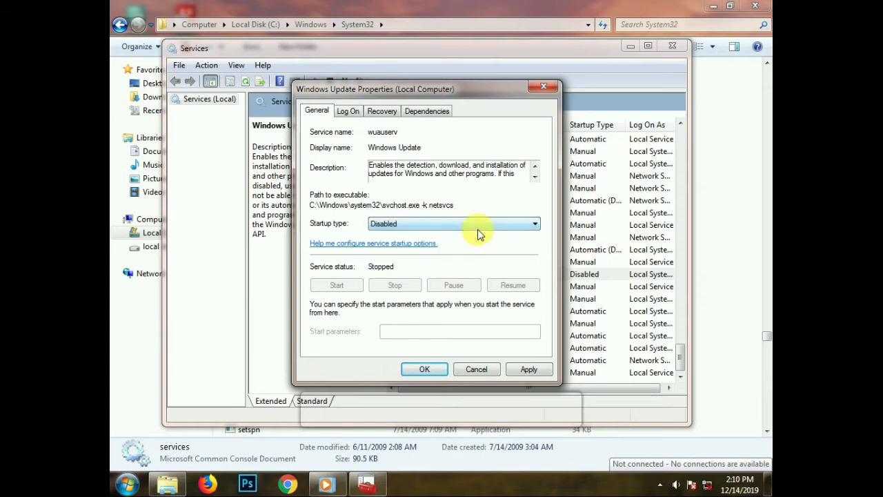
click(528, 372)
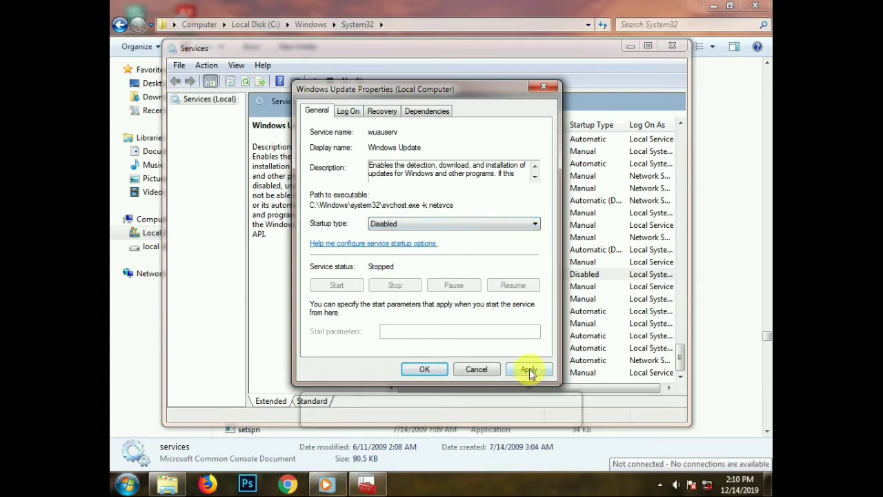
click(424, 369)
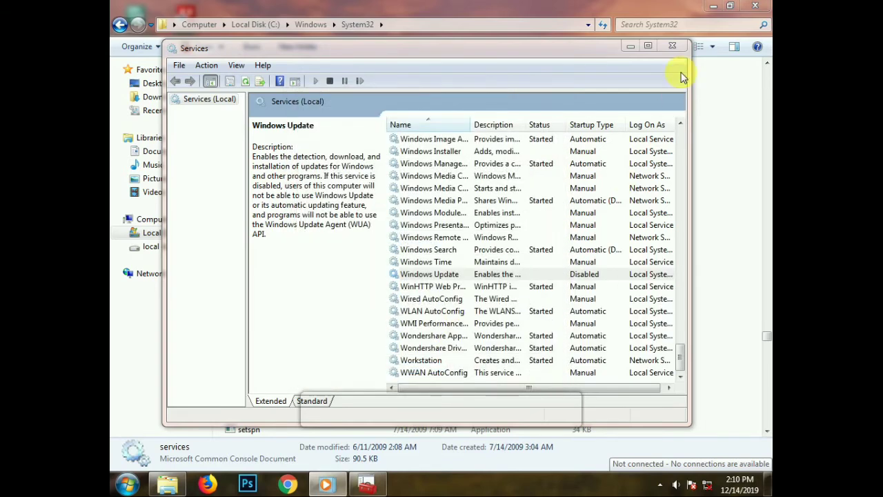
click(673, 49)
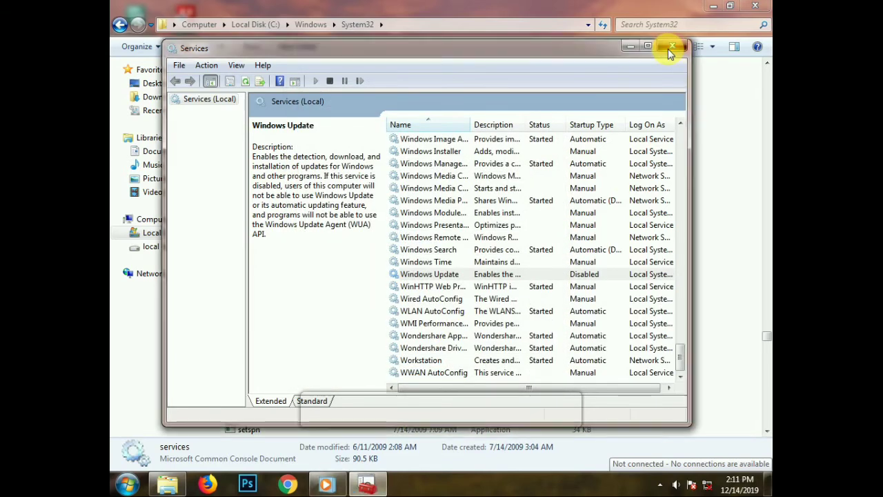
click(755, 6)
Find and open the Run dialog, and use %temp% to open the user's temporary files folder.
click(127, 484)
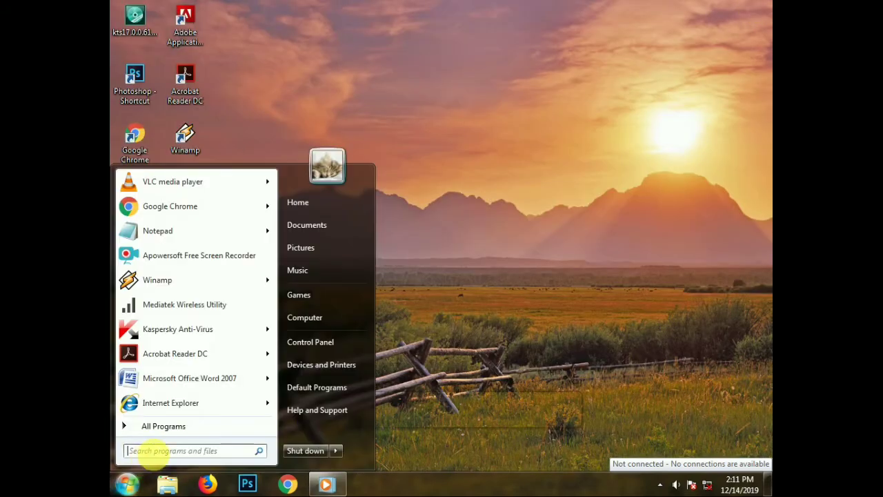
click(160, 452)
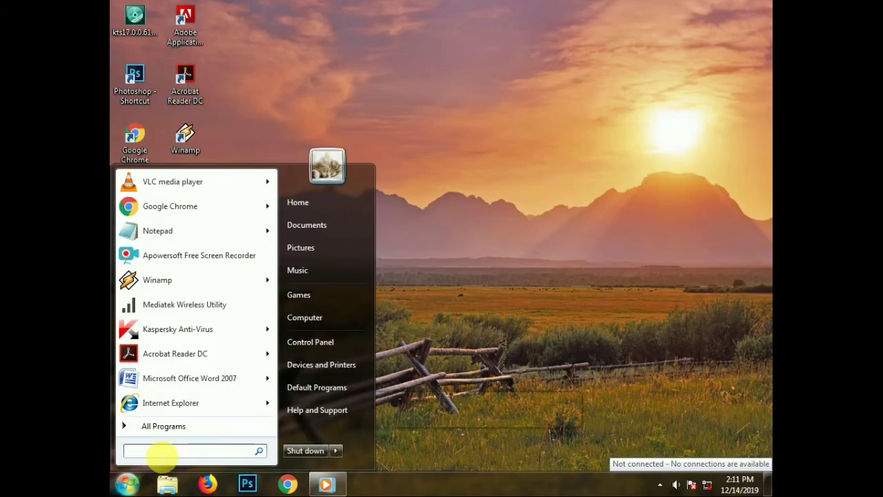
text(run)
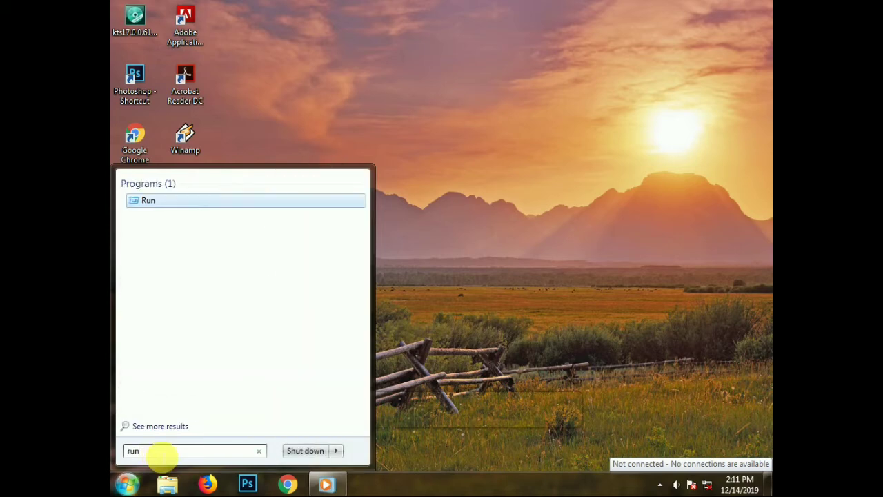
key(Return)
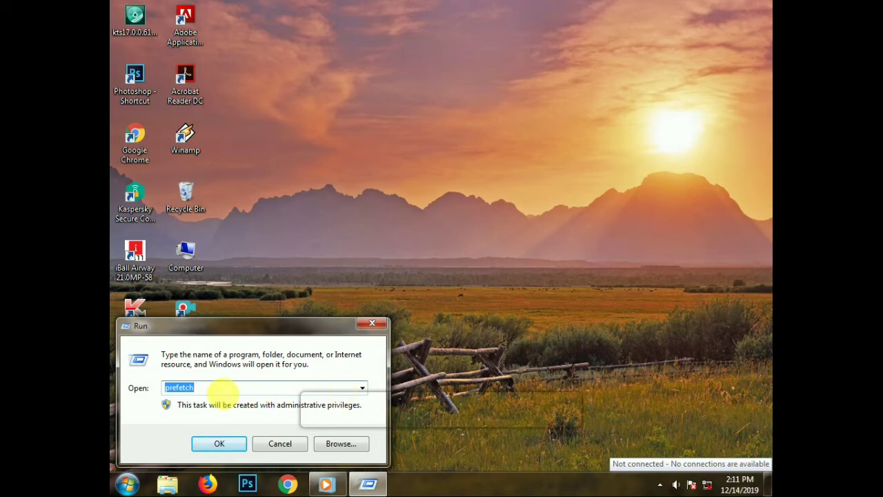
key(BackSpace)
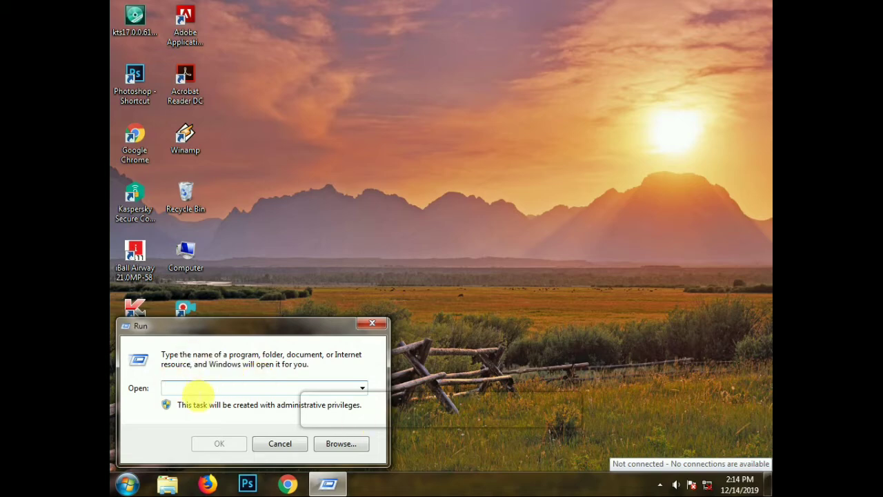
text(%)
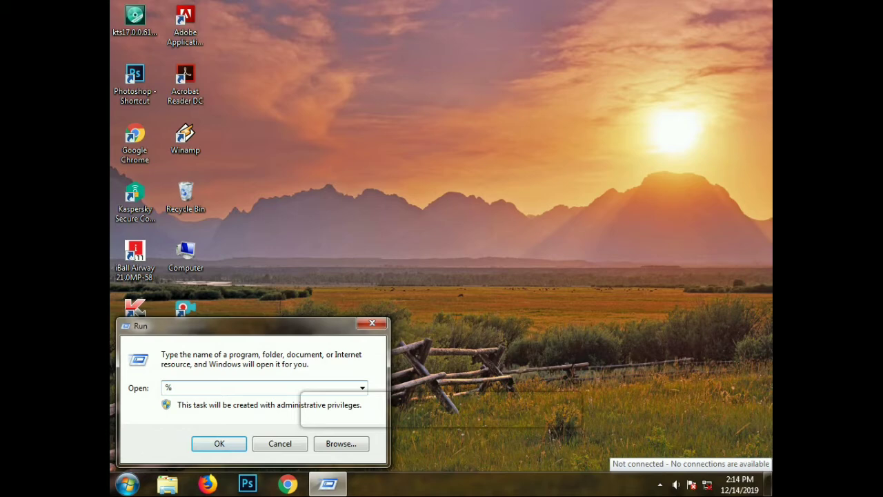
text(temp%)
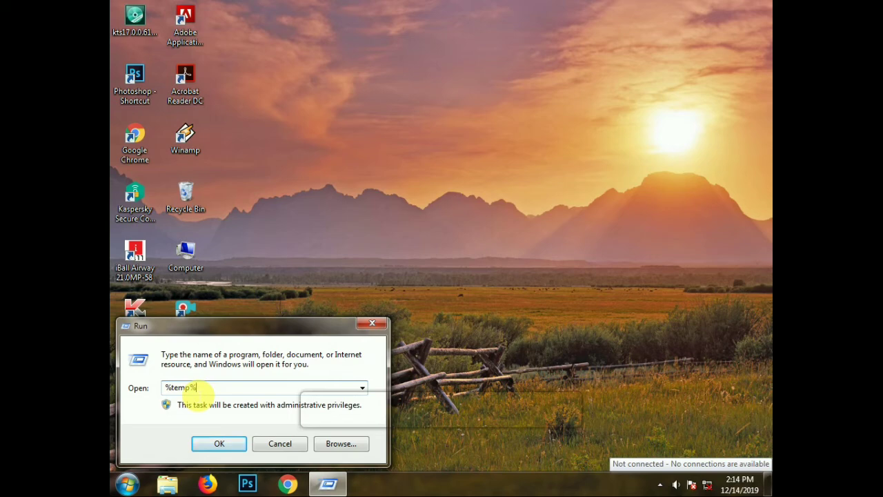
key(Return)
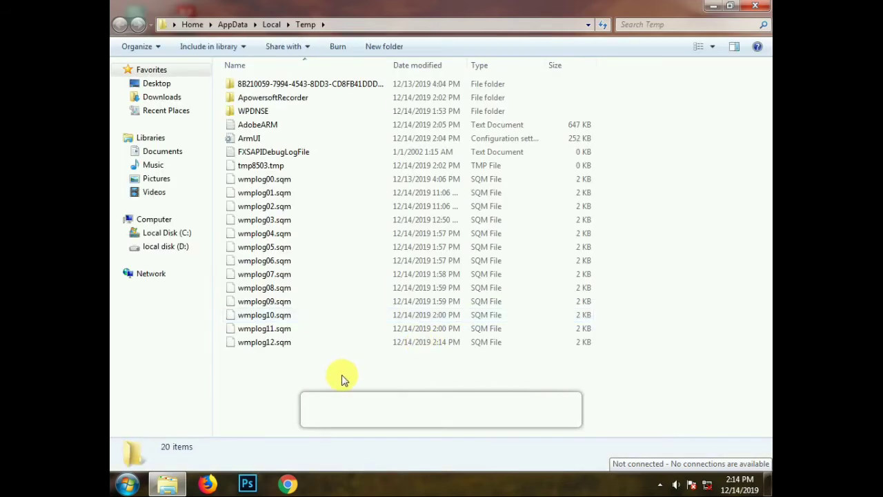
Move all items in the user's Temp folder to the Recycle Bin, skipping the ApowersoftRecorder folder and cancelling at the AdobeARM file.
key(ctrl+a)
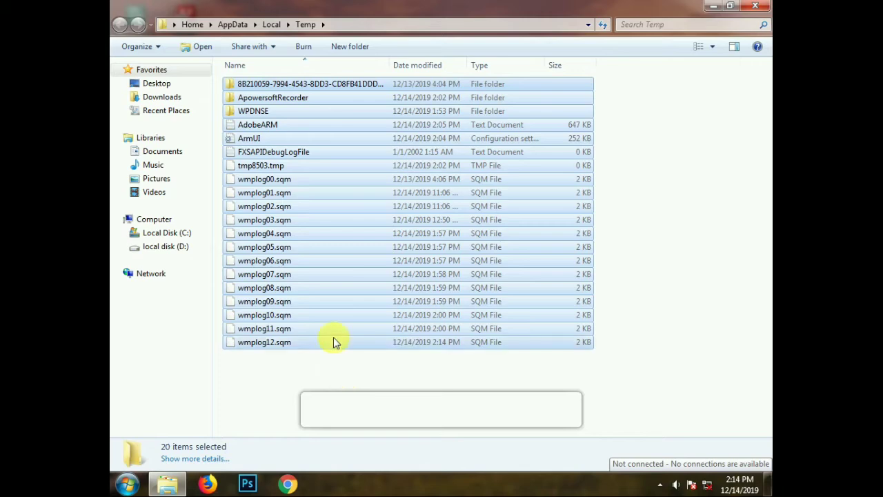
key(Delete)
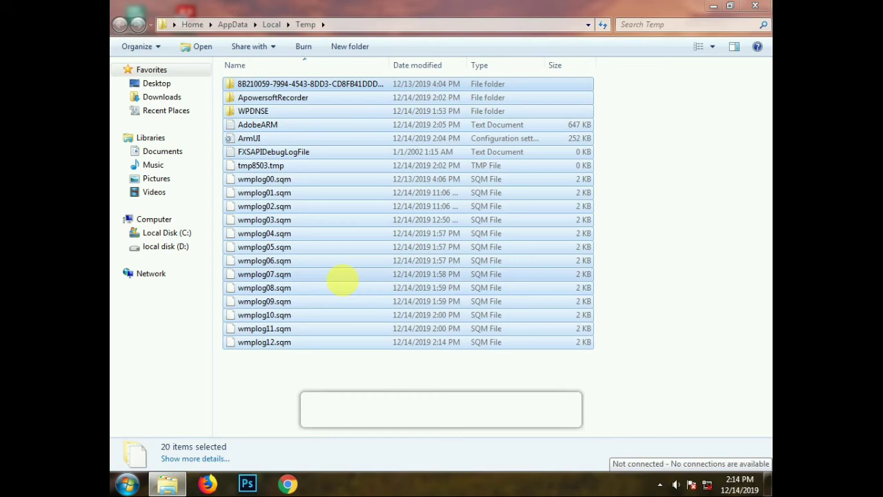
click(494, 254)
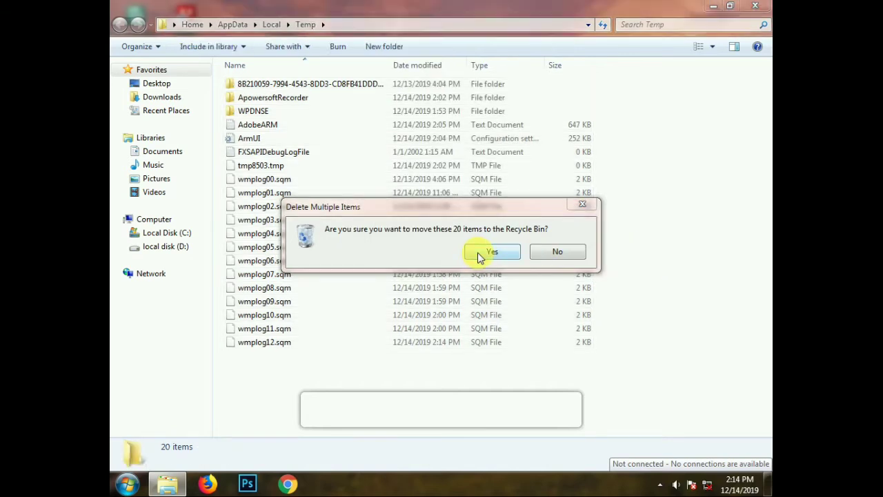
click(483, 256)
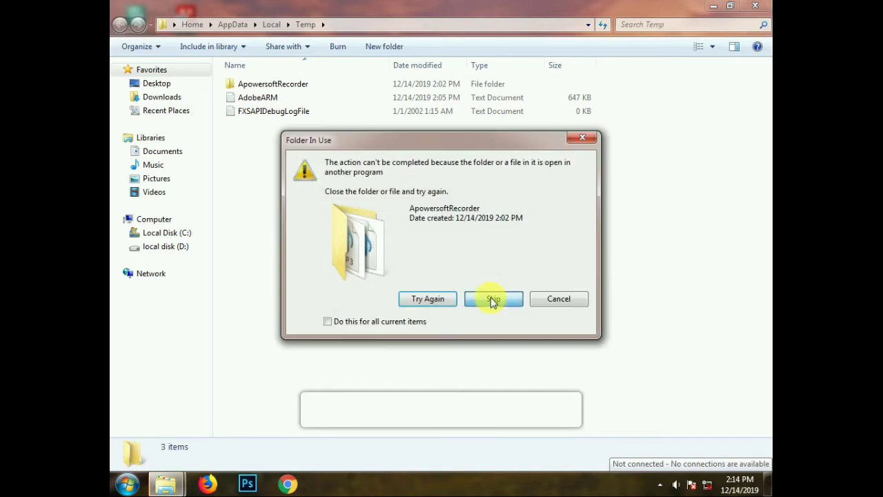
click(491, 298)
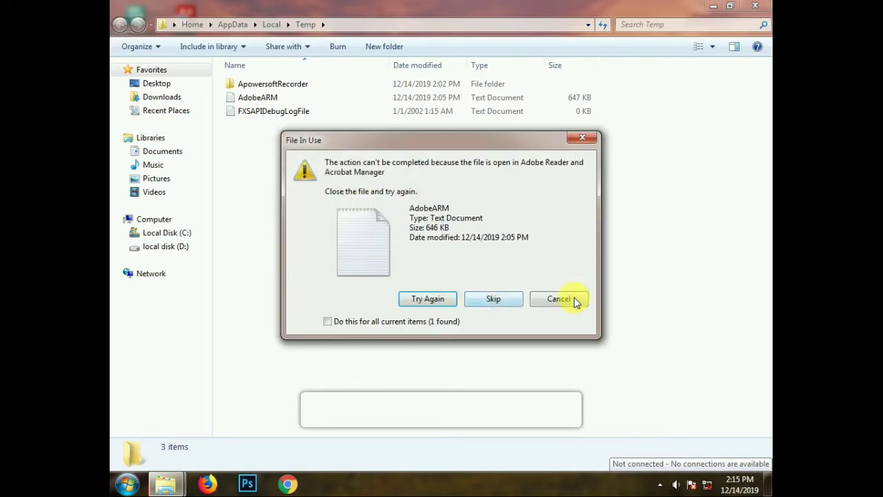
click(574, 300)
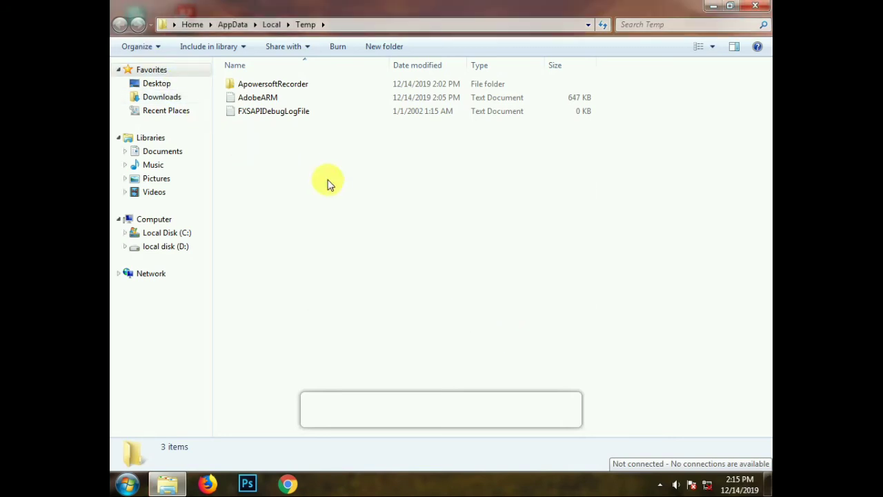
Try to move the remaining ApowersoftRecorder folder and the AdobeARM and FXSAPIDebugLogFile documents to the Recycle Bin.
drag(314, 155, 322, 89)
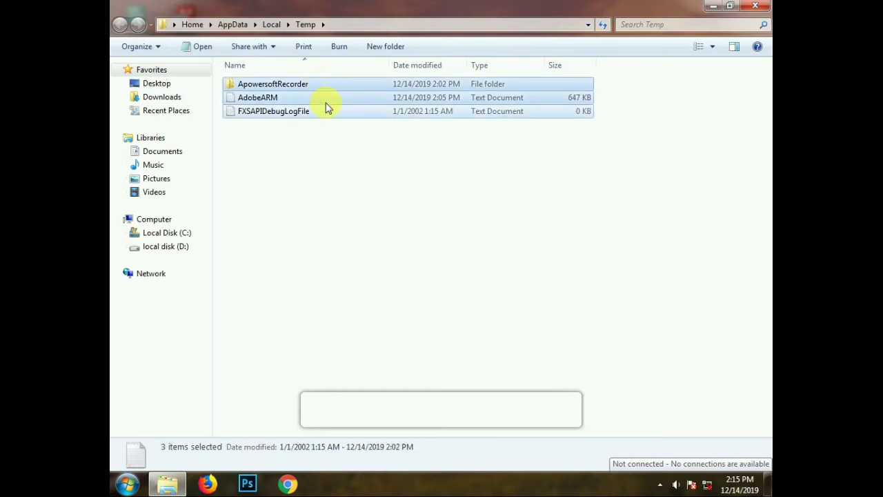
right_click(341, 152)
click(353, 304)
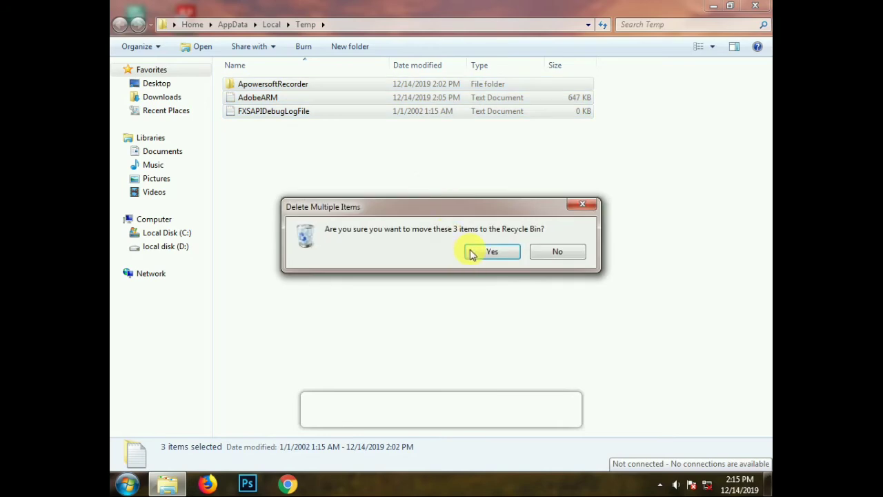
click(471, 252)
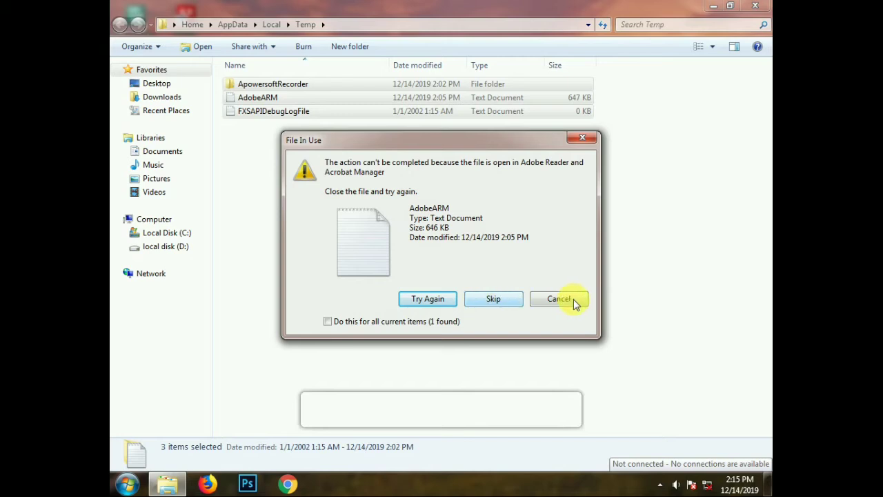
click(552, 302)
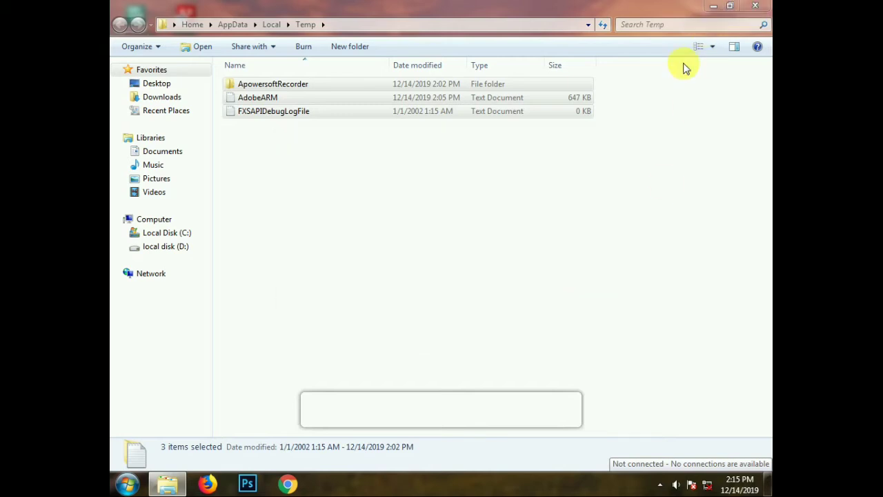
Close the user's Temp folder and open the Windows Temp folder by running temp from the Run dialog.
click(757, 6)
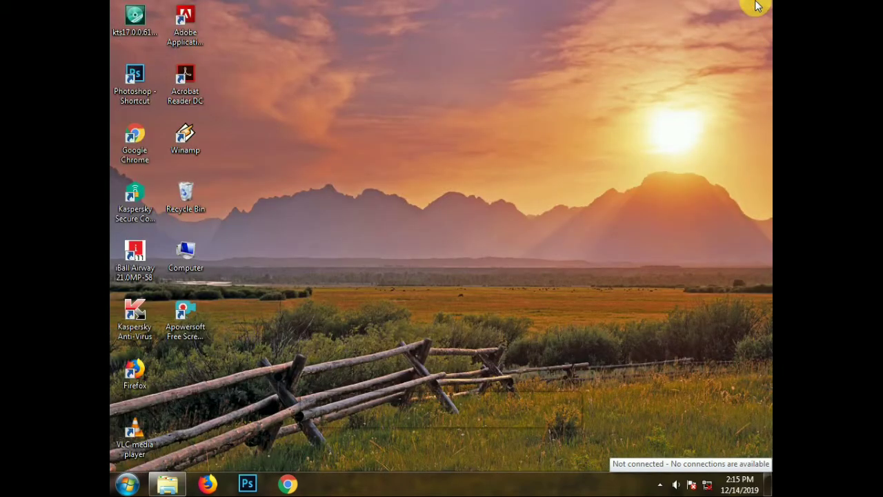
click(133, 485)
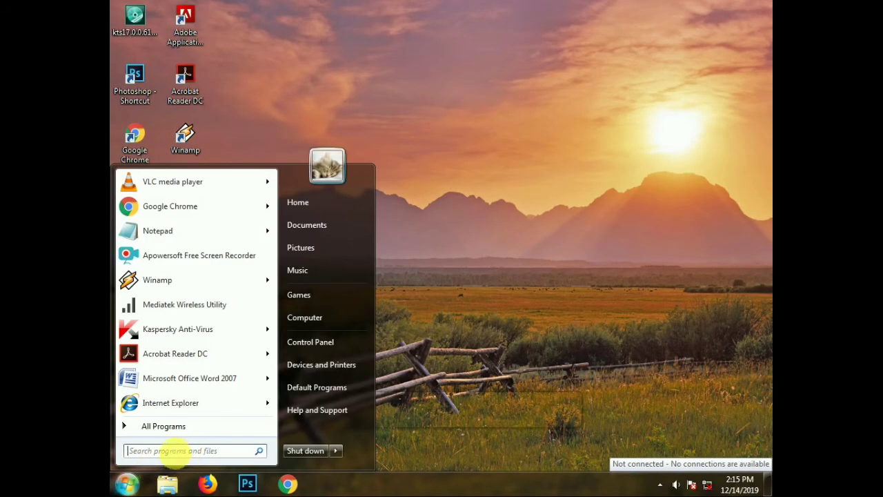
click(178, 452)
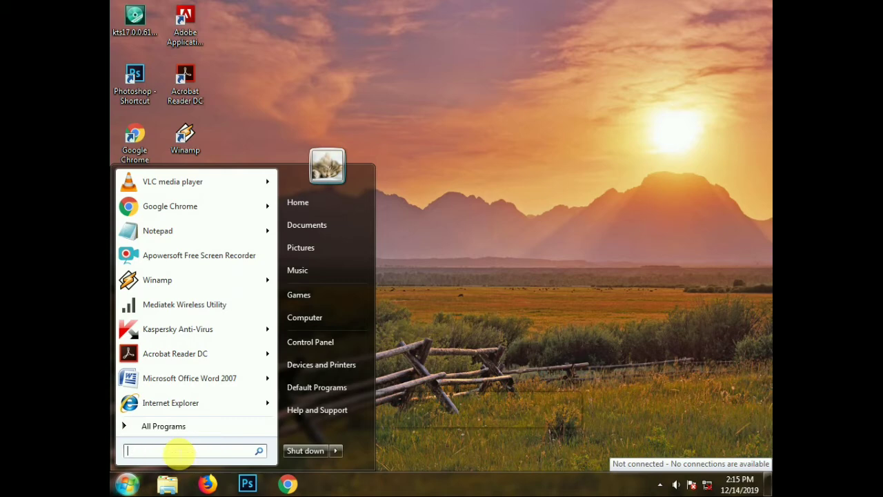
text(run)
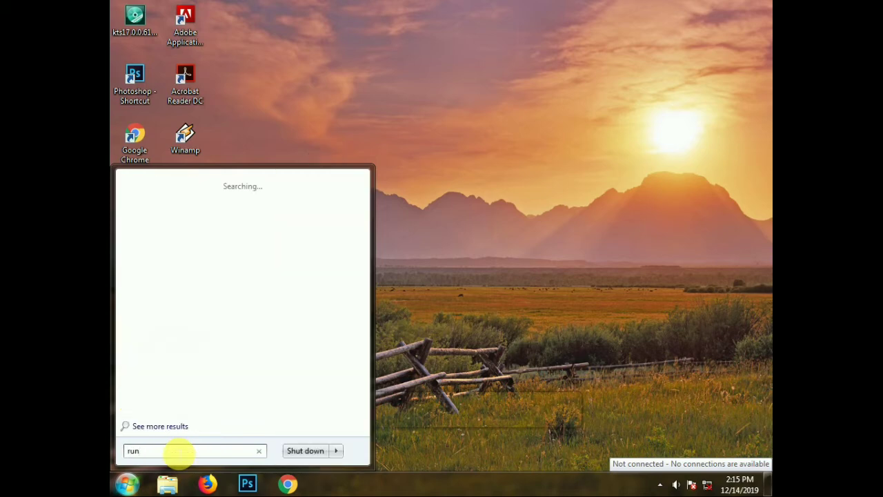
key(Return)
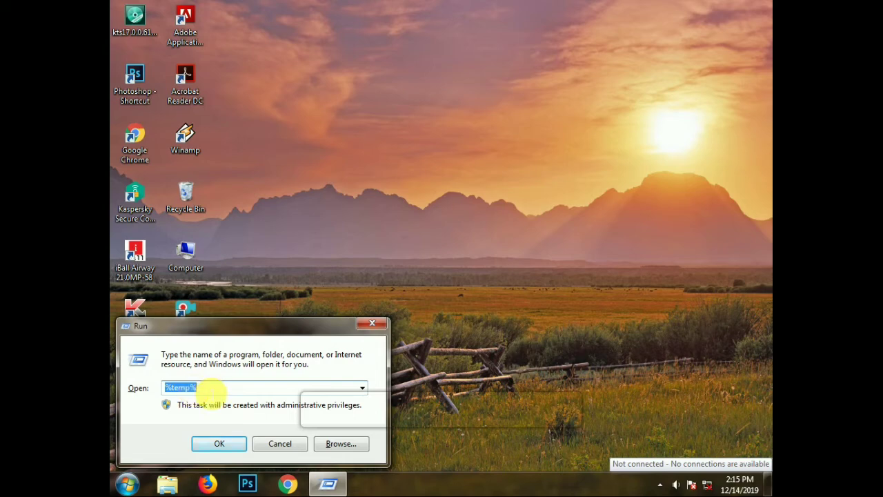
key(BackSpace)
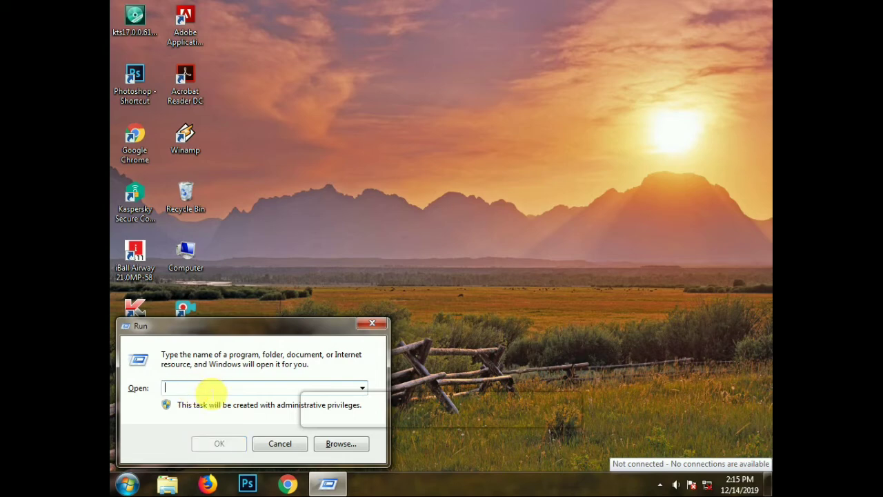
text(temp)
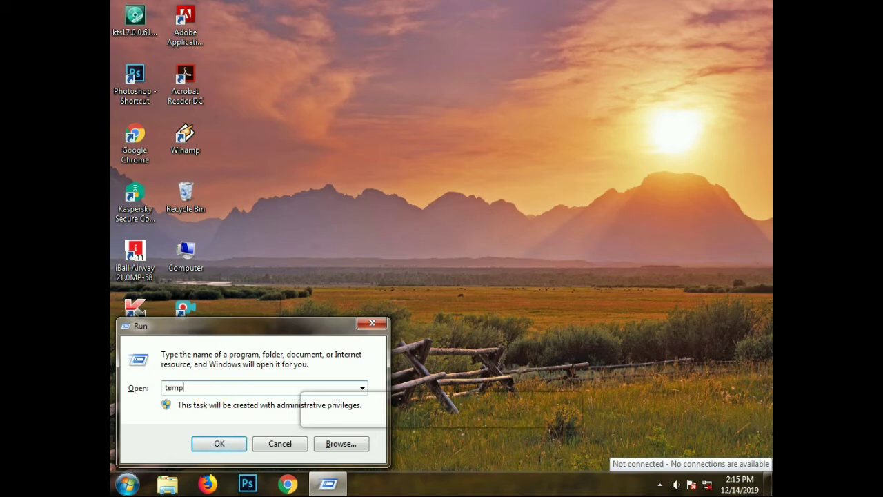
key(Return)
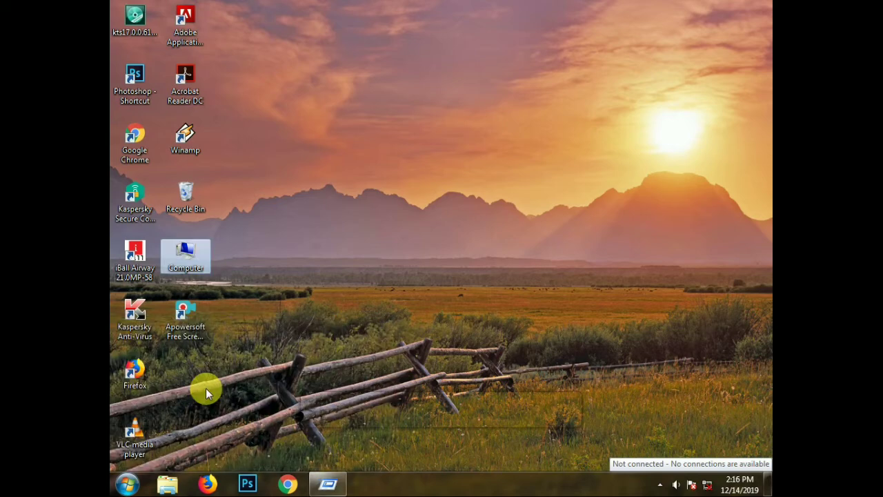
key(Return)
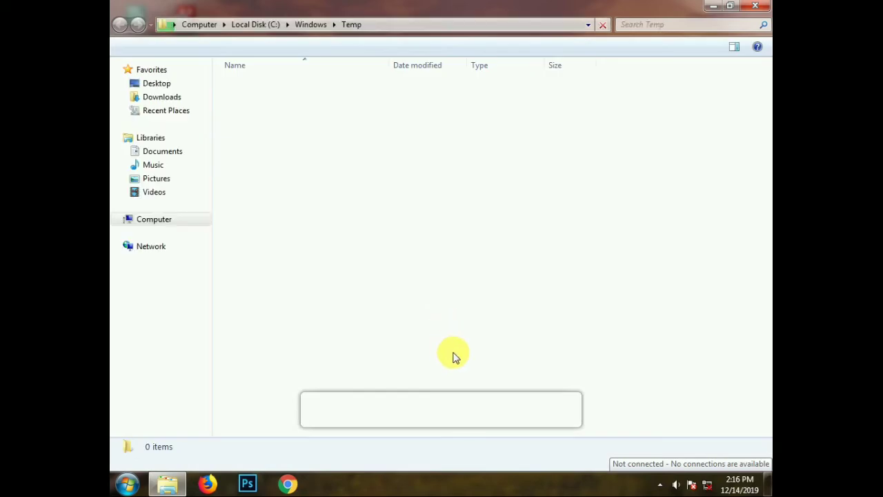
Move the MpCmdRun and TMP13BA5B4DEEE7020E files in the Windows Temp folder to the Recycle Bin and close the folder.
drag(419, 275, 430, 98)
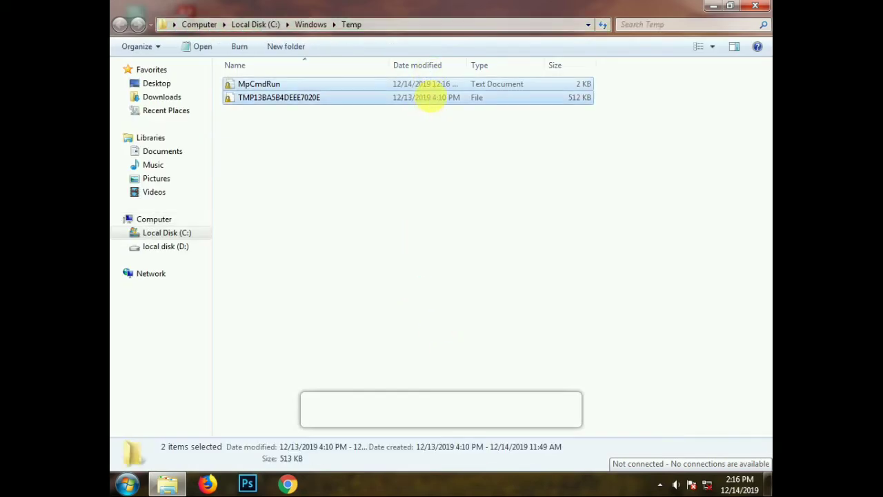
right_click(433, 99)
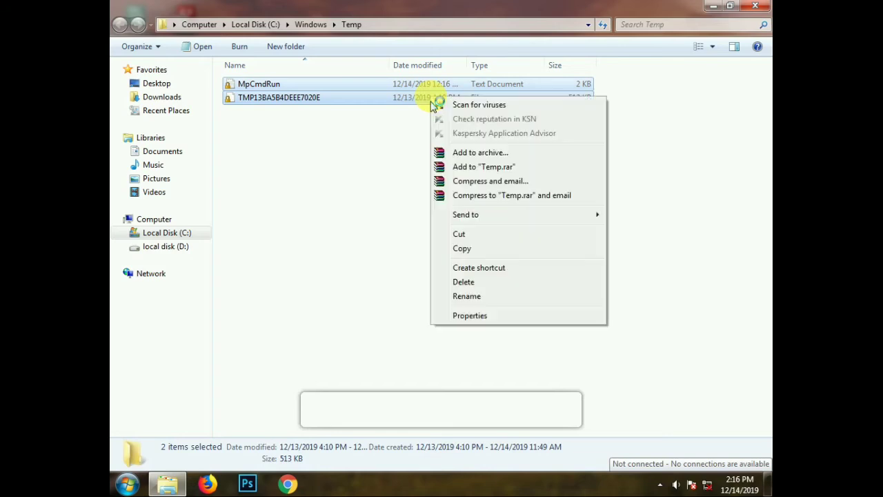
click(464, 284)
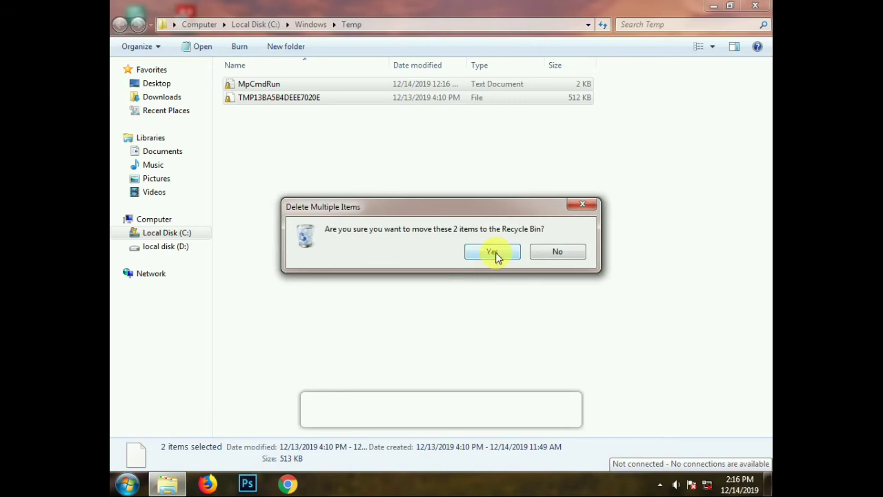
click(495, 253)
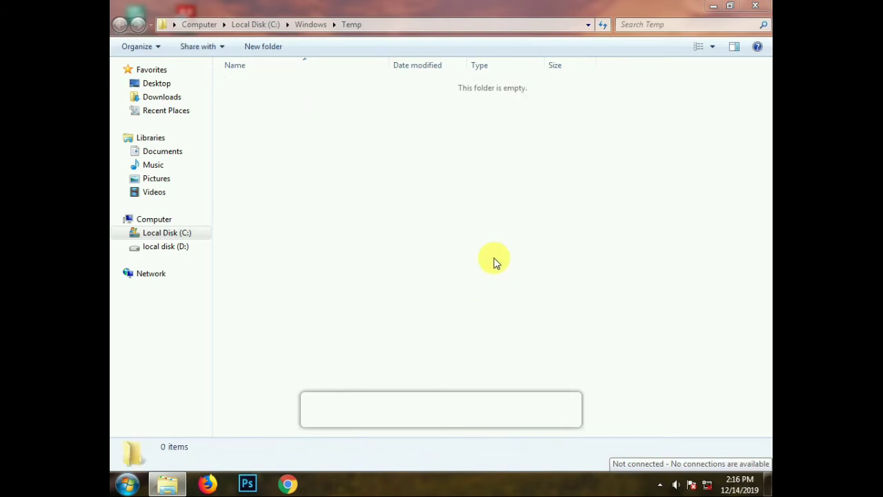
click(760, 6)
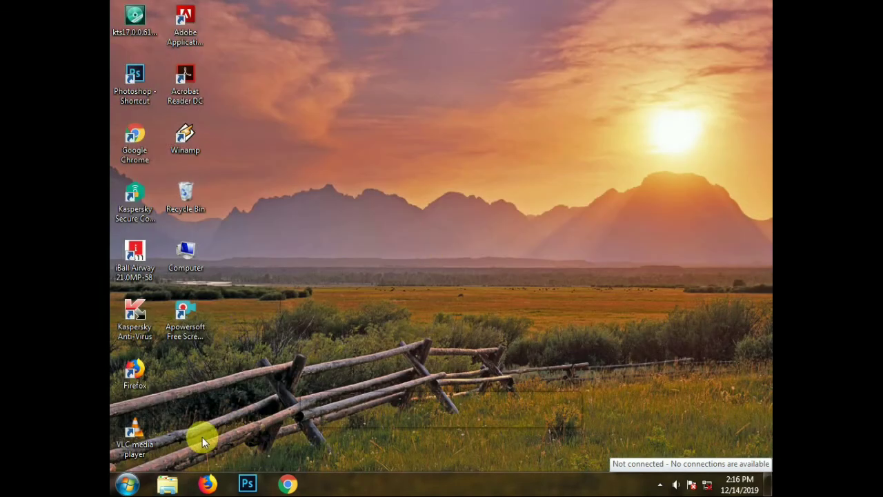
Open the Recent folder by running recent from the Run dialog, check it for items, and close it.
click(126, 484)
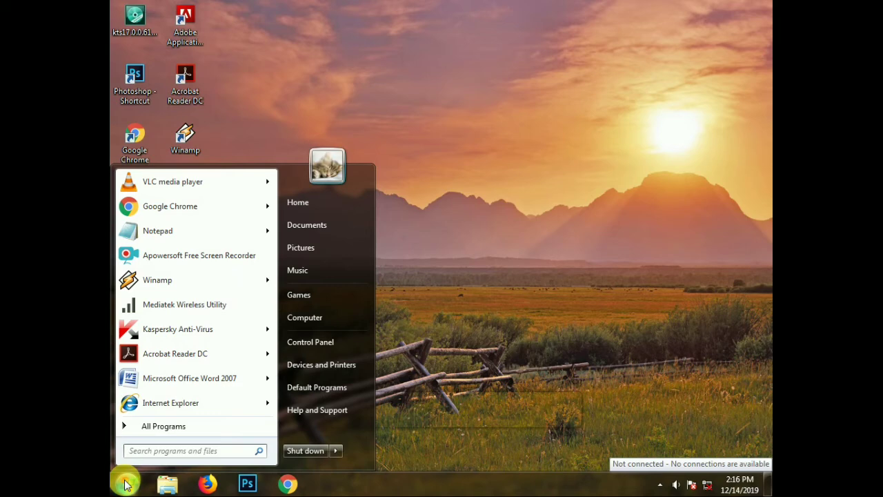
click(160, 451)
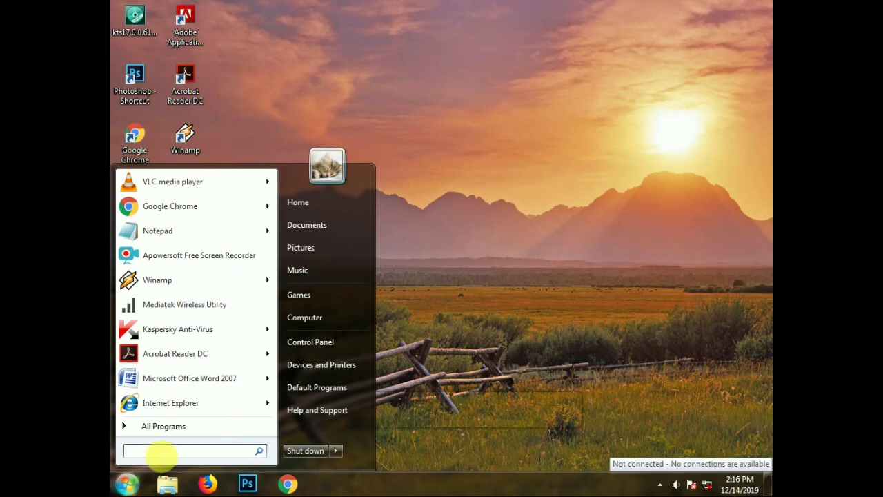
text(run)
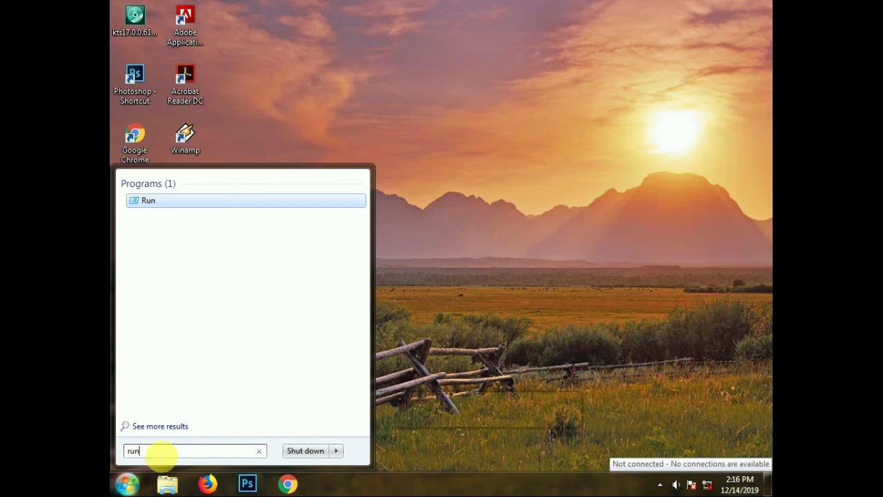
key(Return)
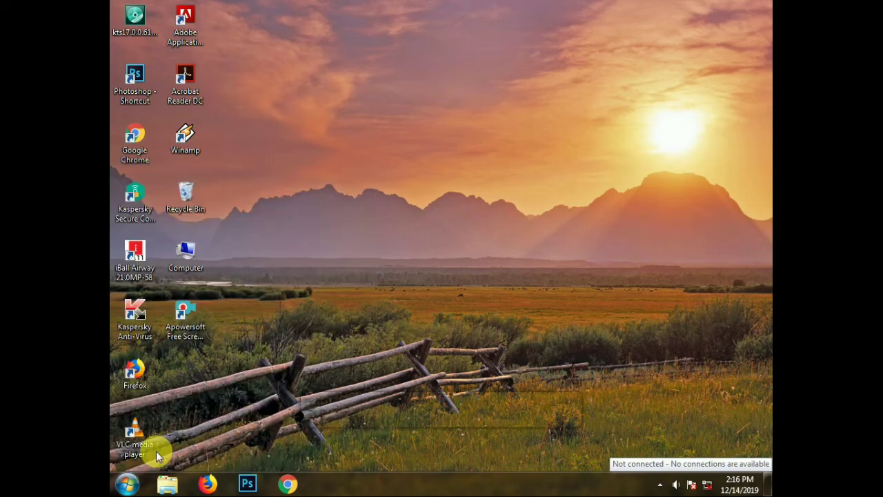
key(BackSpace)
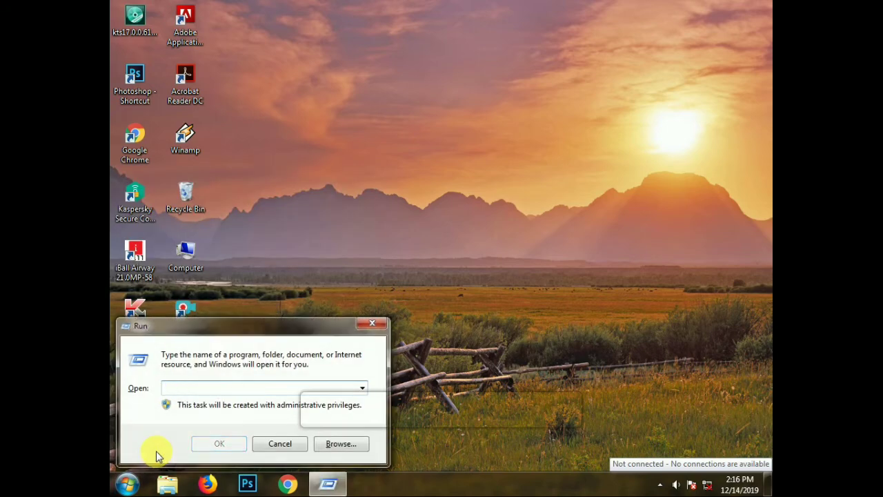
text(recent)
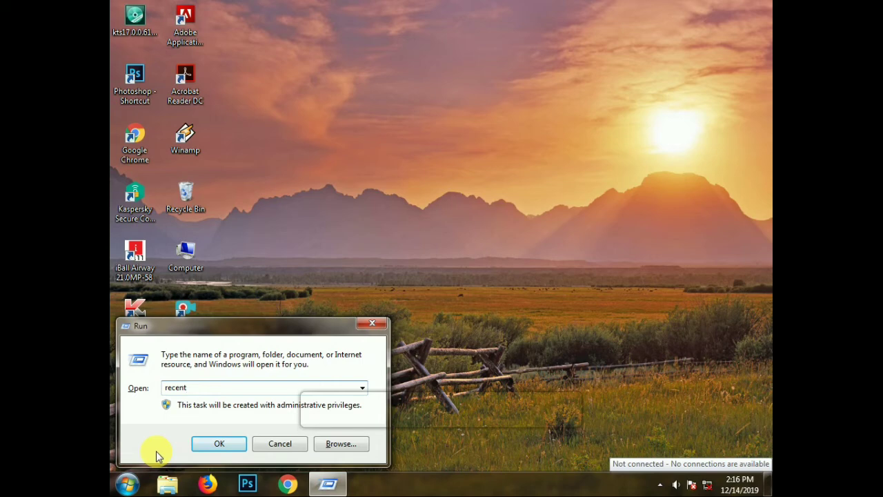
key(Return)
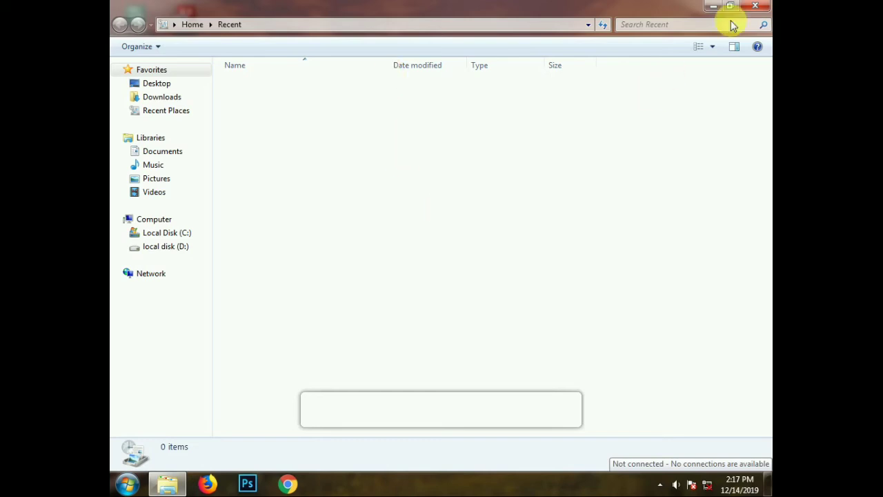
click(755, 6)
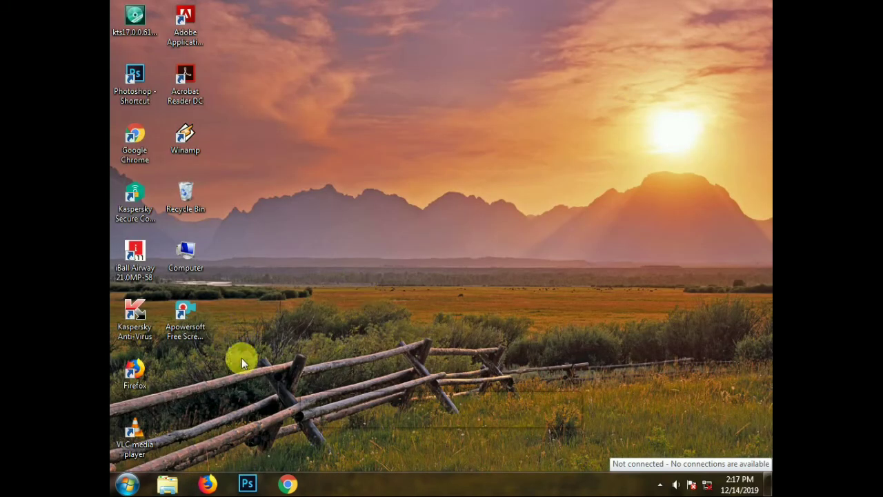
Find and open the Run dialog, and run prefetch to open the Windows Prefetch folder.
click(128, 484)
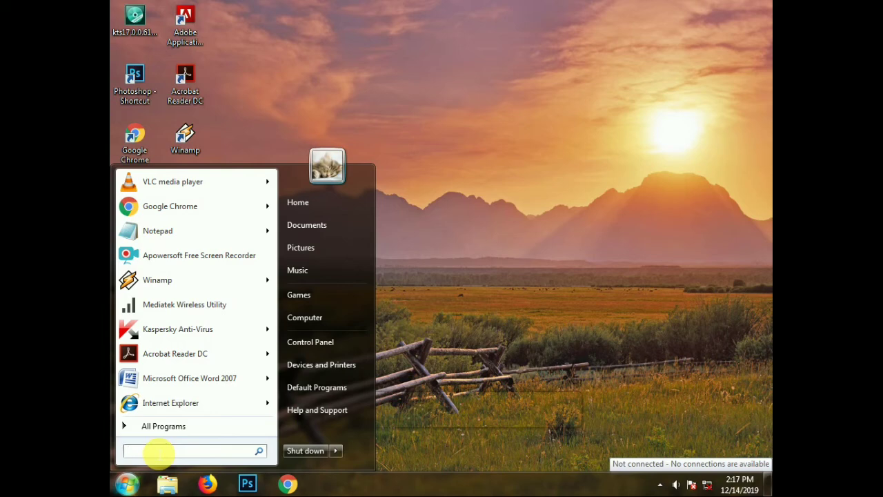
text(a)
key(BackSpace)
text(run)
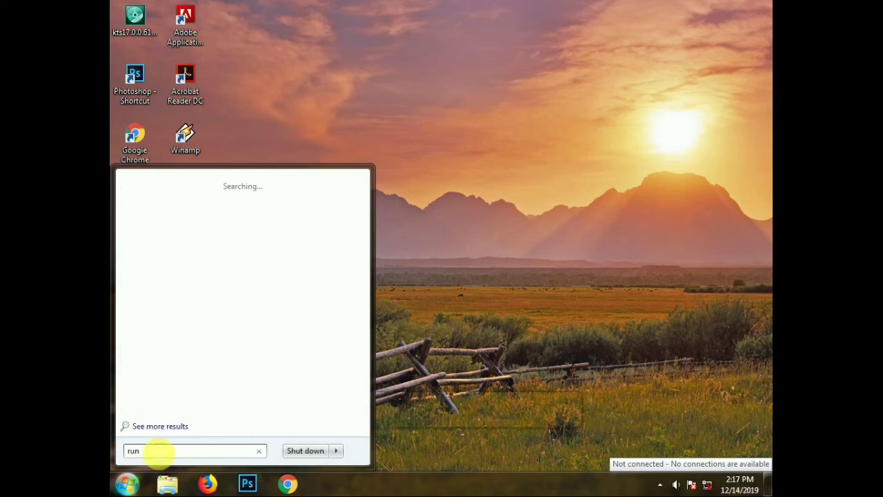
key(Return)
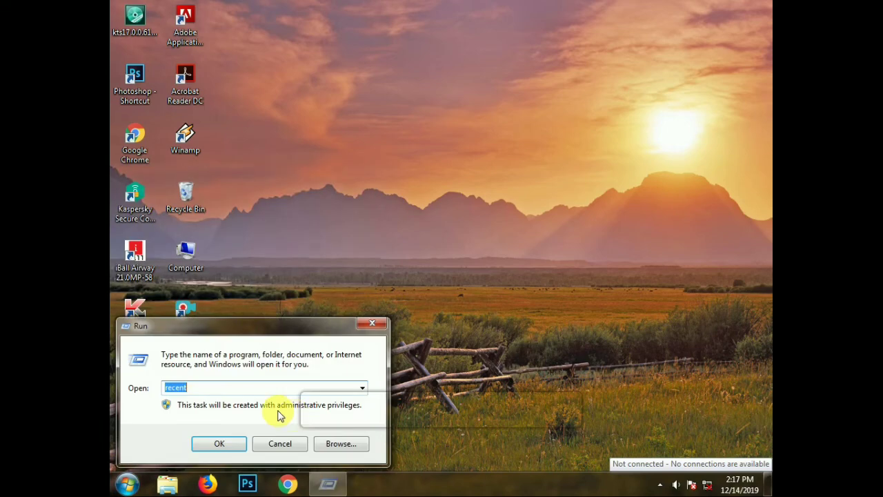
key(BackSpace)
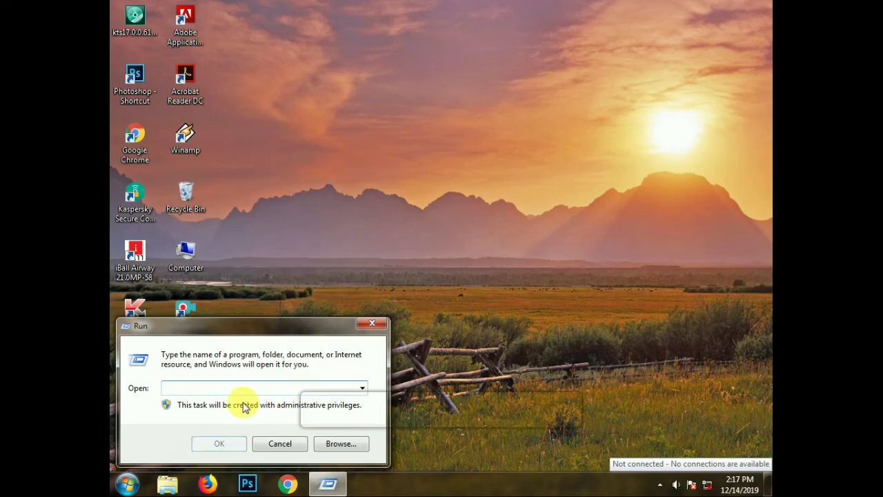
text(prty)
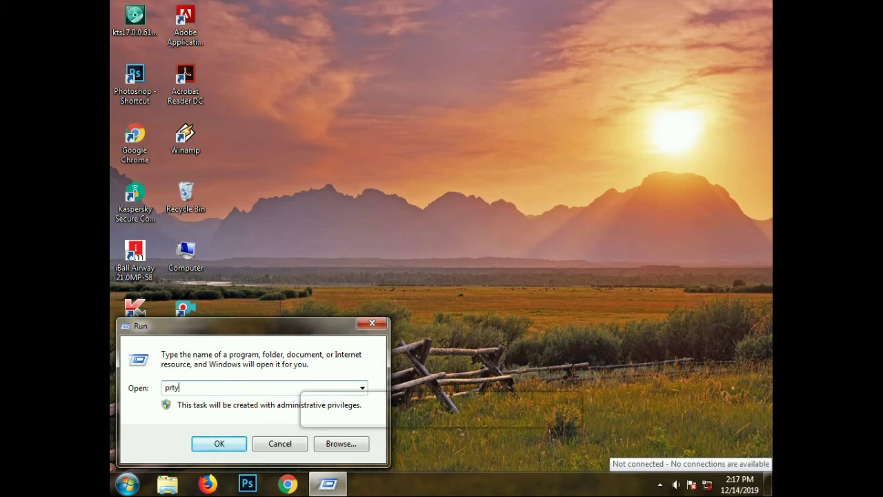
key(BackSpace)
key(BackSpace)
text(ef)
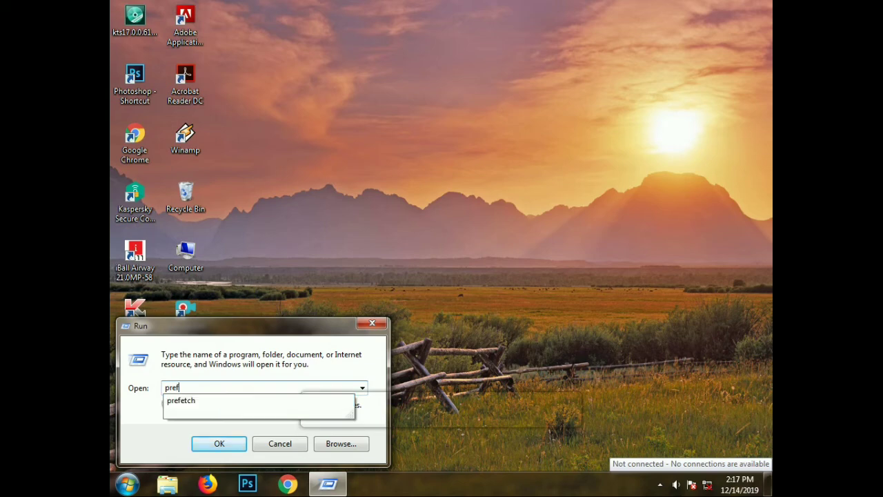
text(etc)
click(243, 405)
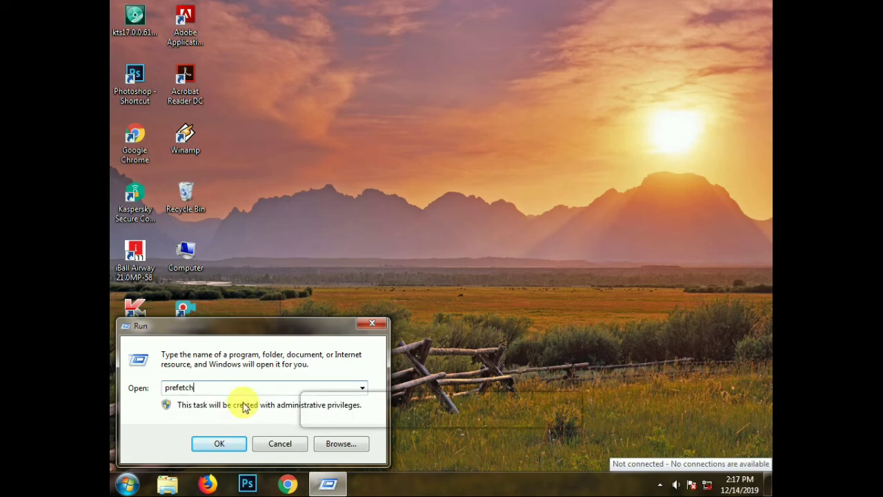
key(Return)
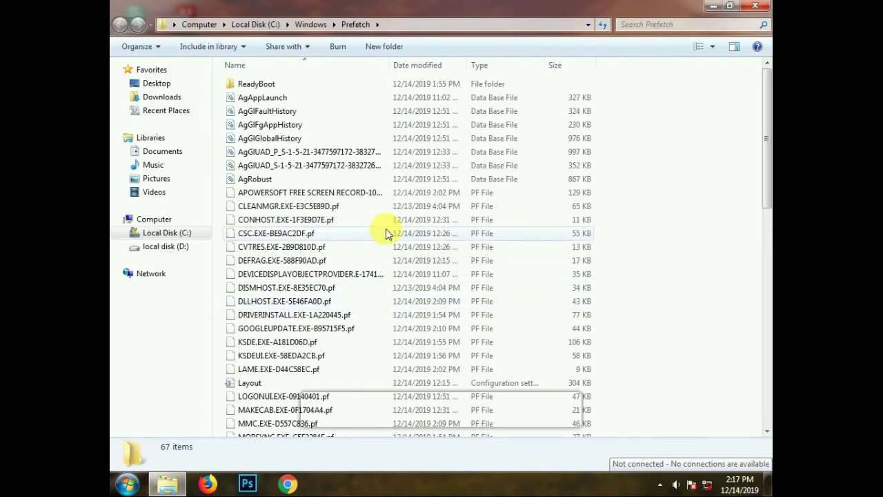
Move all items in the Prefetch folder to the Recycle Bin and close the folder.
key(ctrl+a)
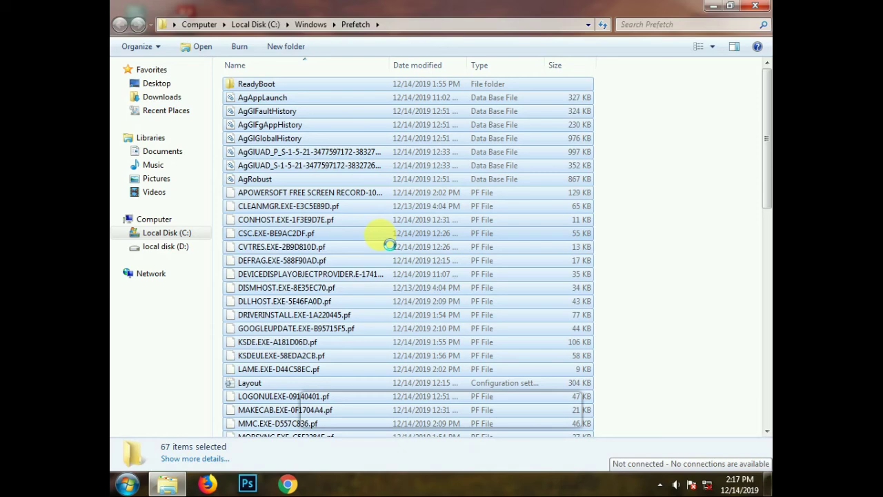
right_click(381, 235)
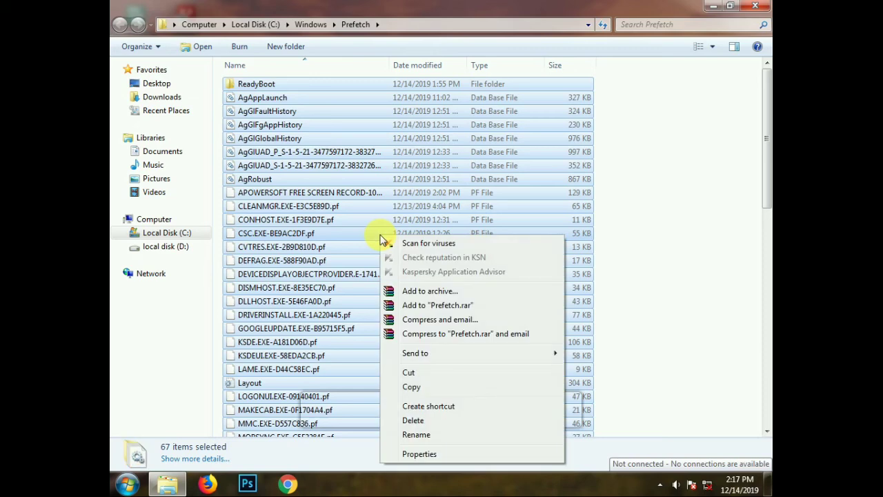
click(416, 420)
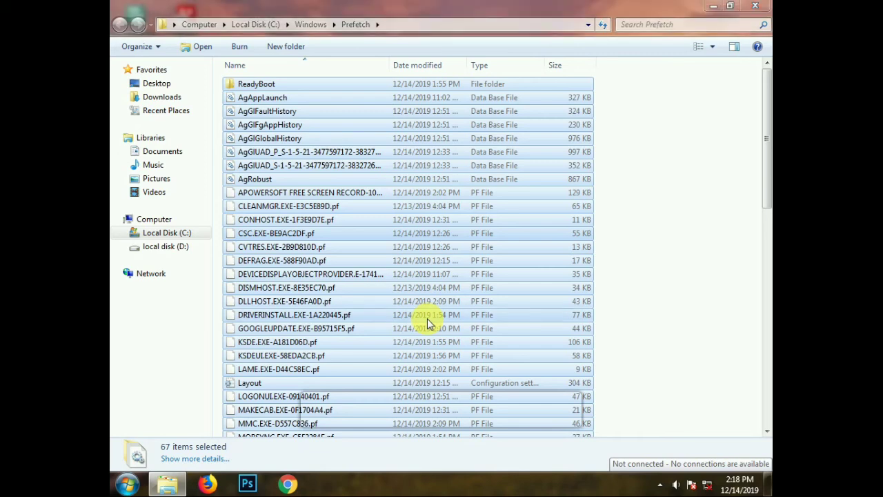
key(Delete)
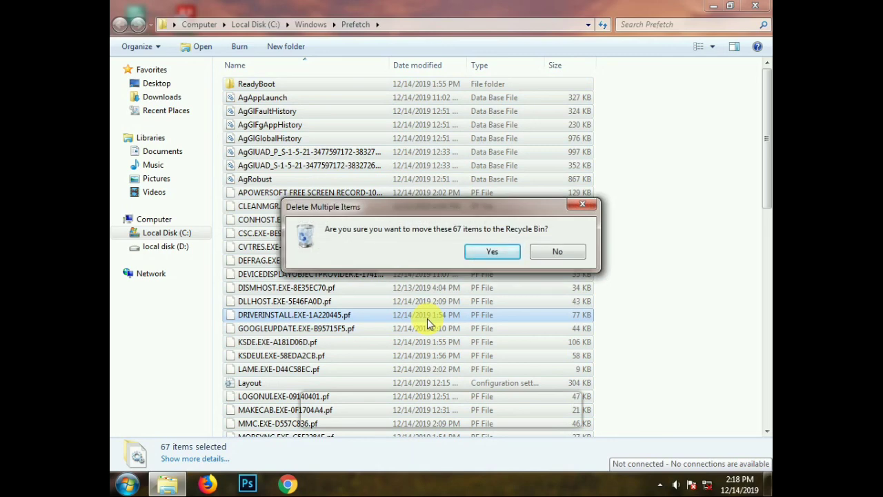
click(492, 254)
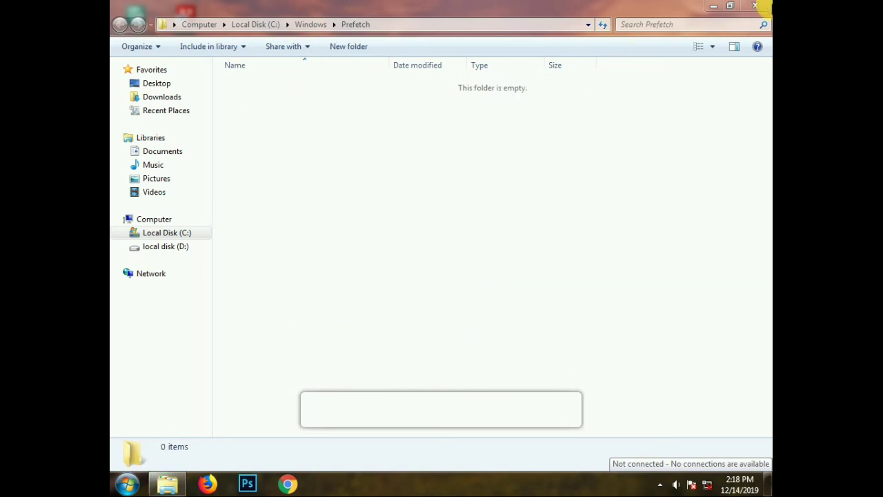
click(756, 6)
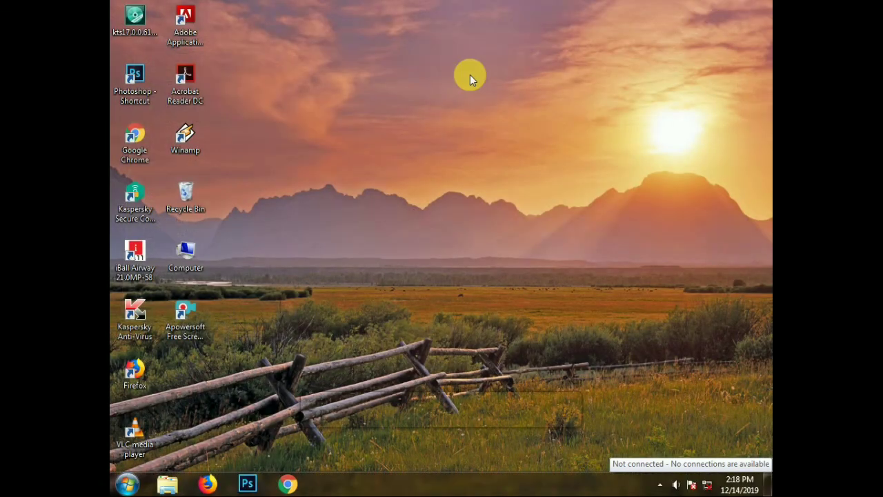
Open the properties of Local Disk (C:) from Computer and start Disk Cleanup for that drive.
click(198, 251)
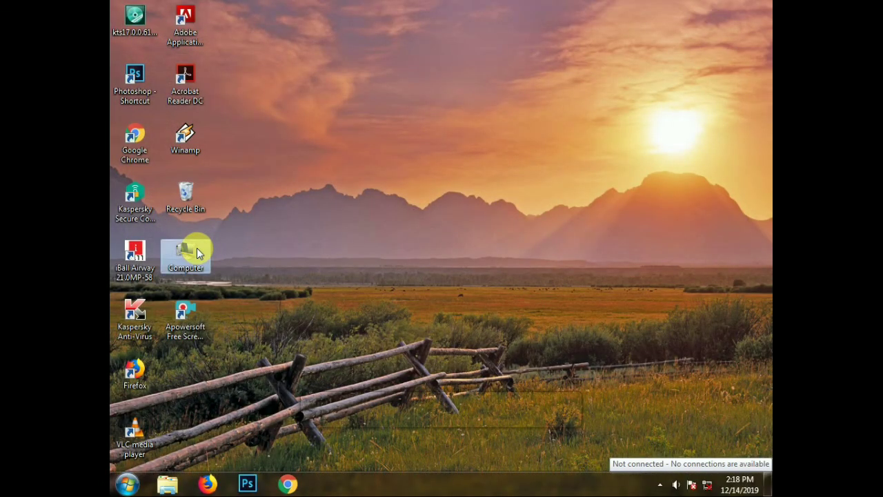
double_click(197, 250)
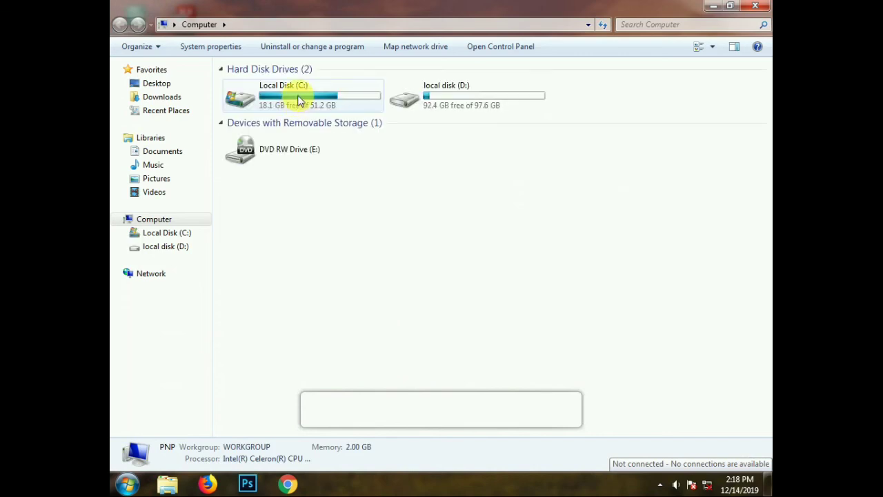
click(298, 101)
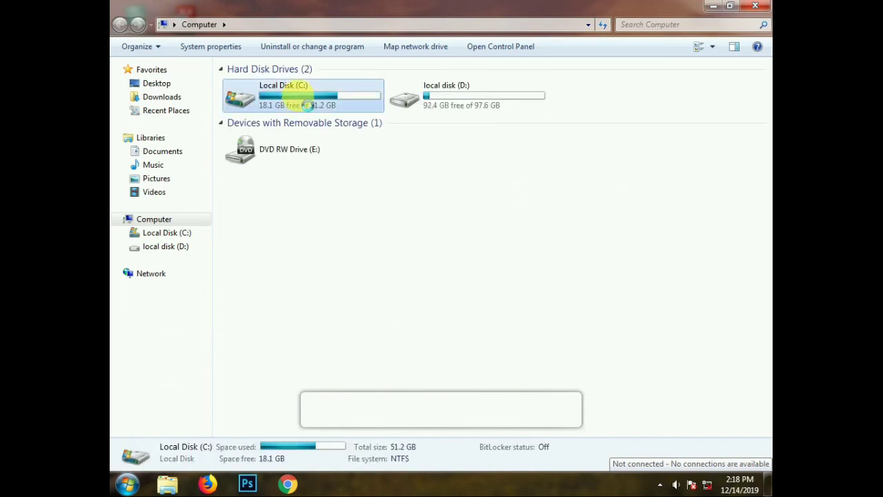
right_click(298, 100)
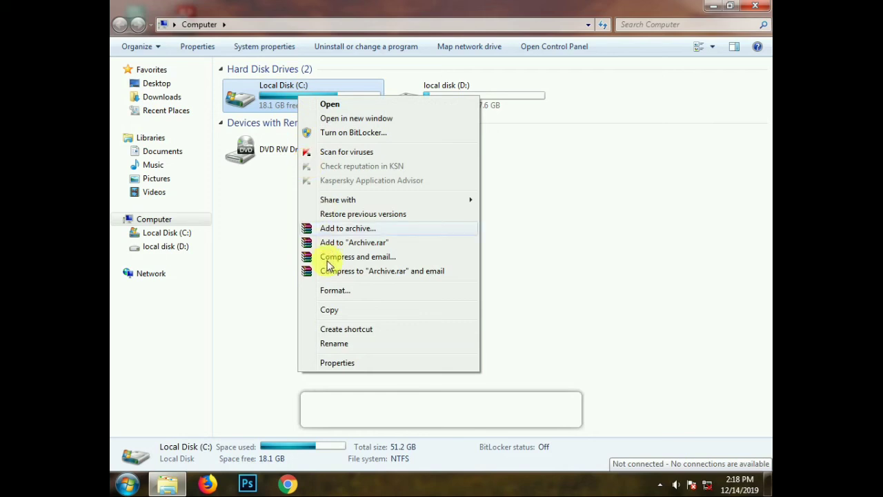
click(358, 370)
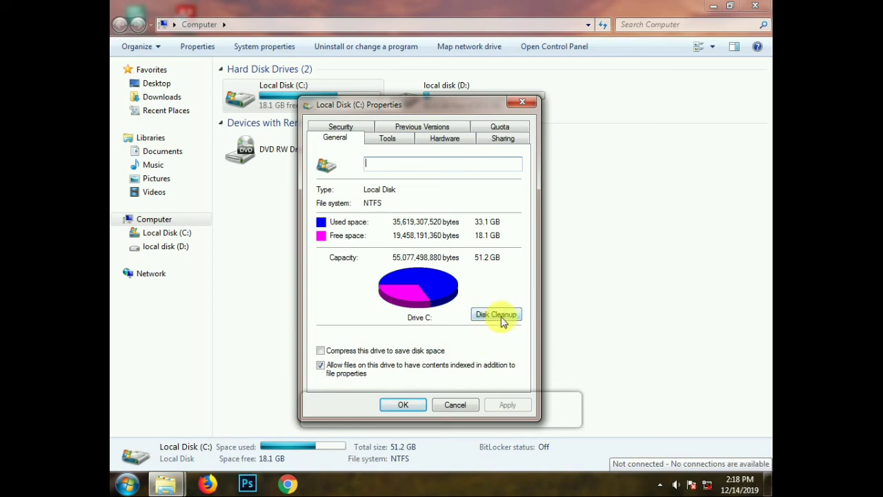
click(501, 317)
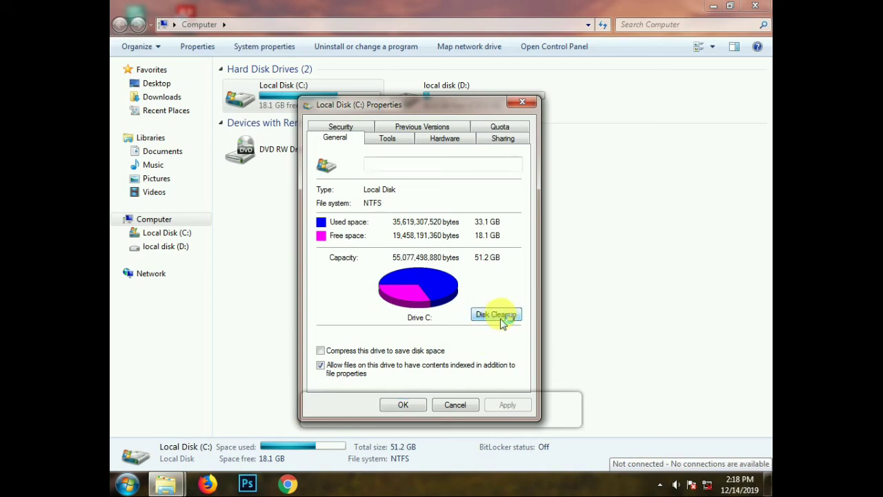